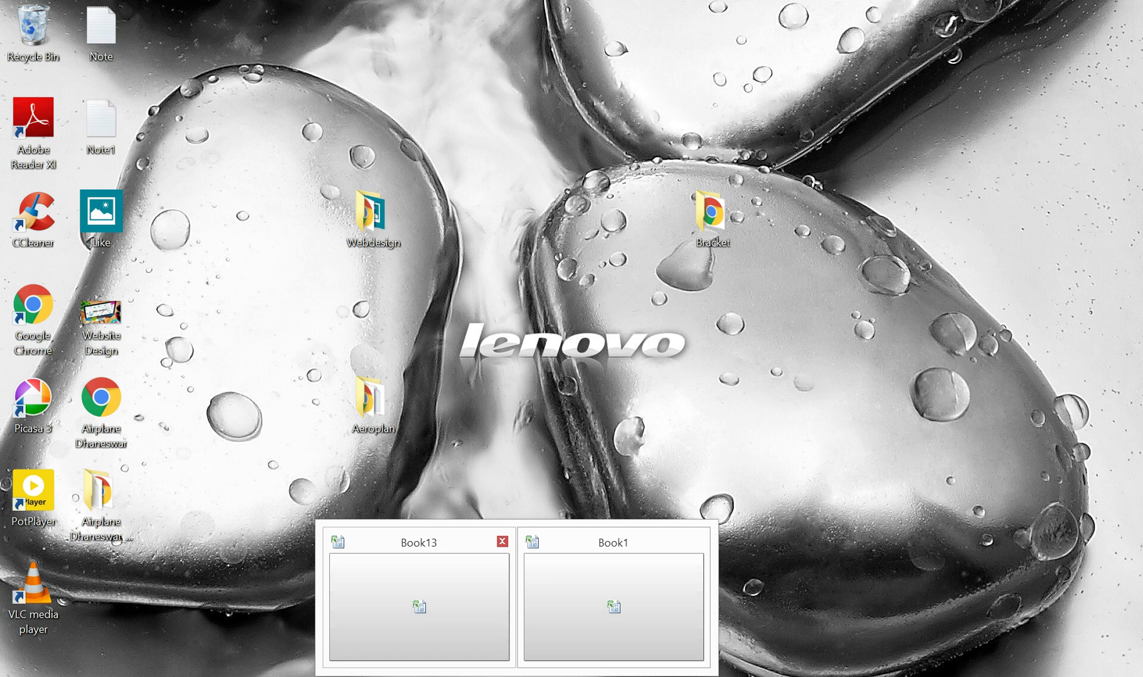
Bring the Book1 workbook with its 14-row amount table to the front from the taskbar.
{"action": "left_click", "coordinate": [613, 605]}
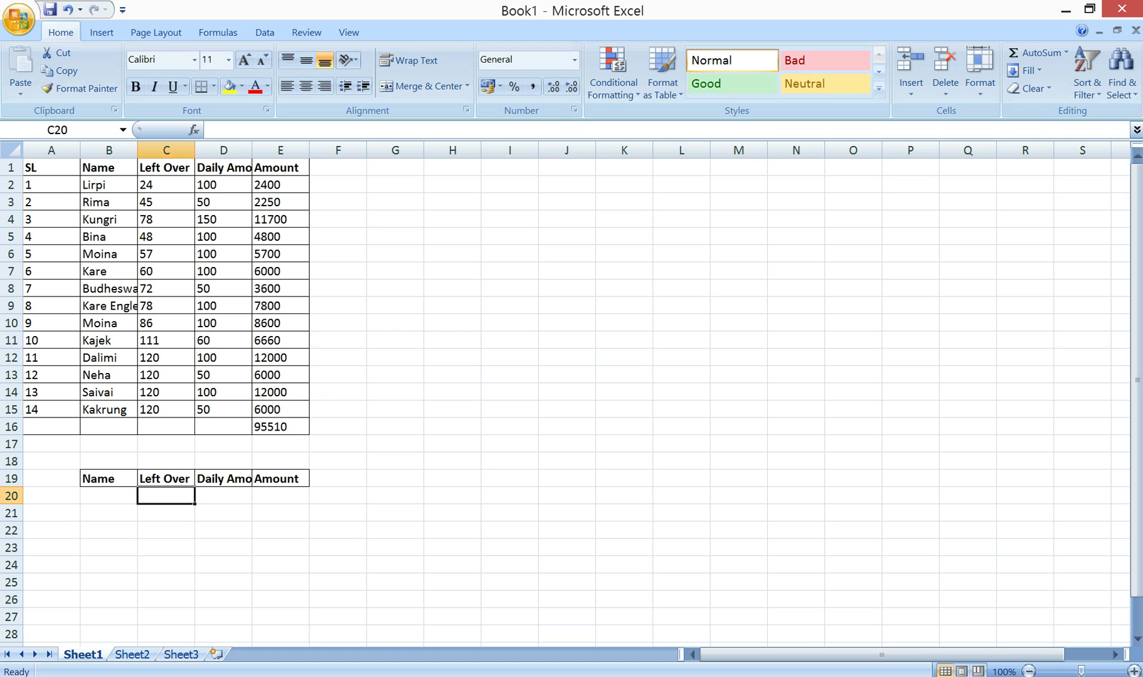
{"action": "key", "text": "super+r"}
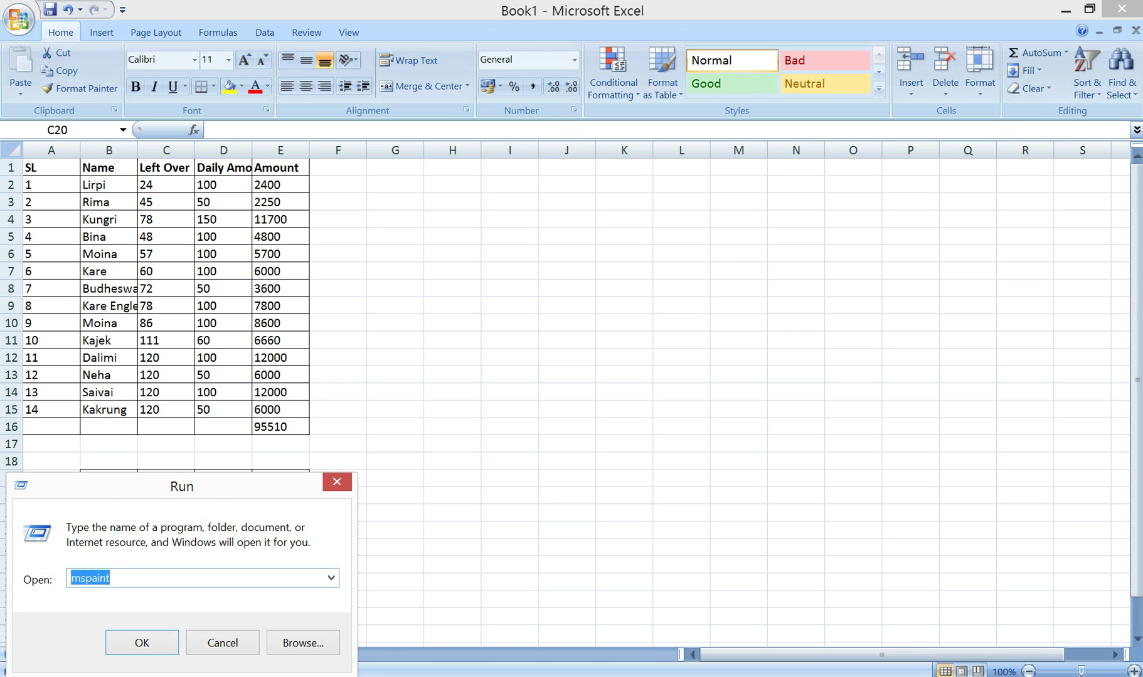
{"action": "key", "text": "Down"}
{"action": "key", "text": "Down"}
{"action": "key", "text": "Down"}
{"action": "key", "text": "Return"}
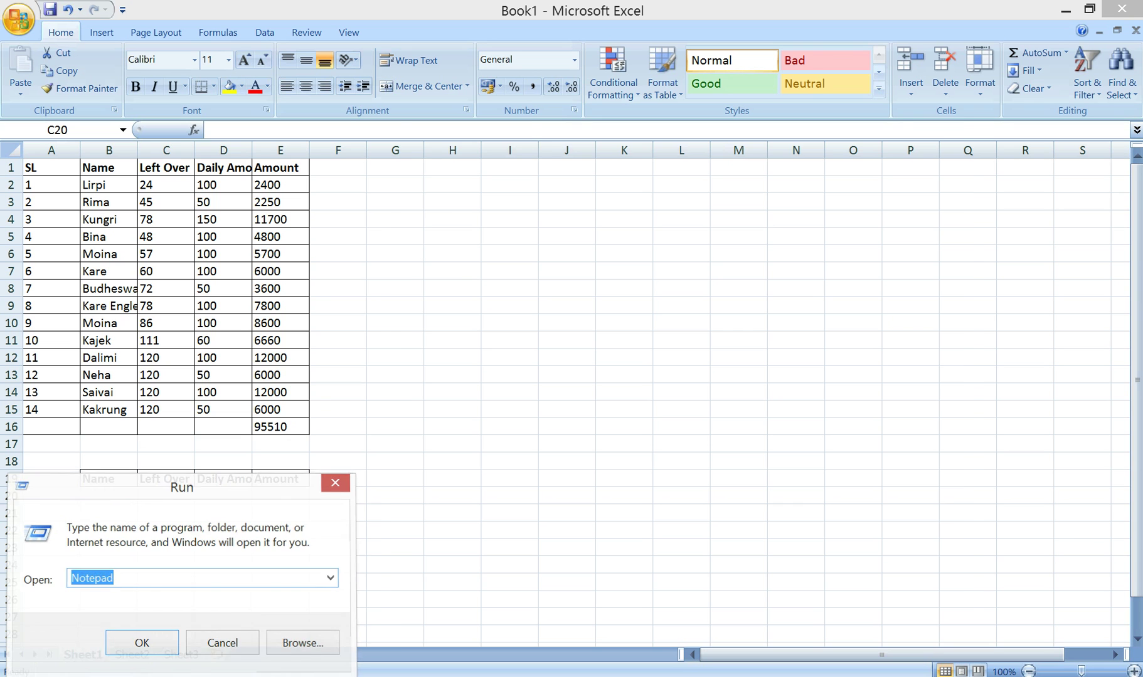
{"action": "type", "text": "Please Like & Subscri"}
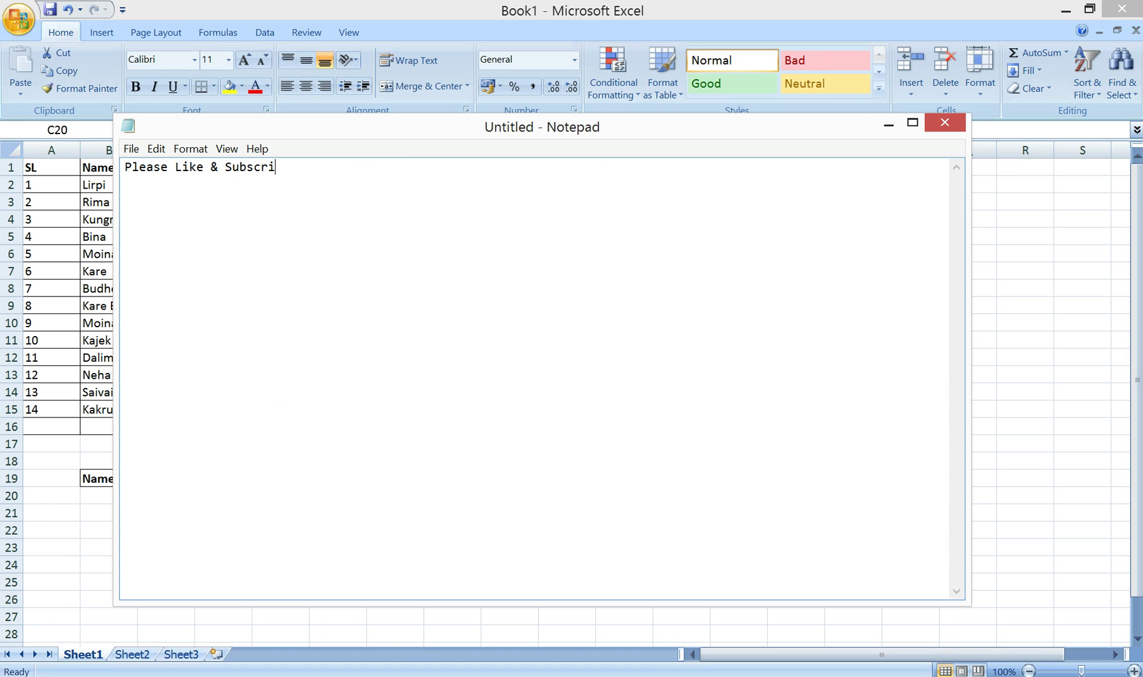
{"action": "type", "text": "be my youtube channel"}
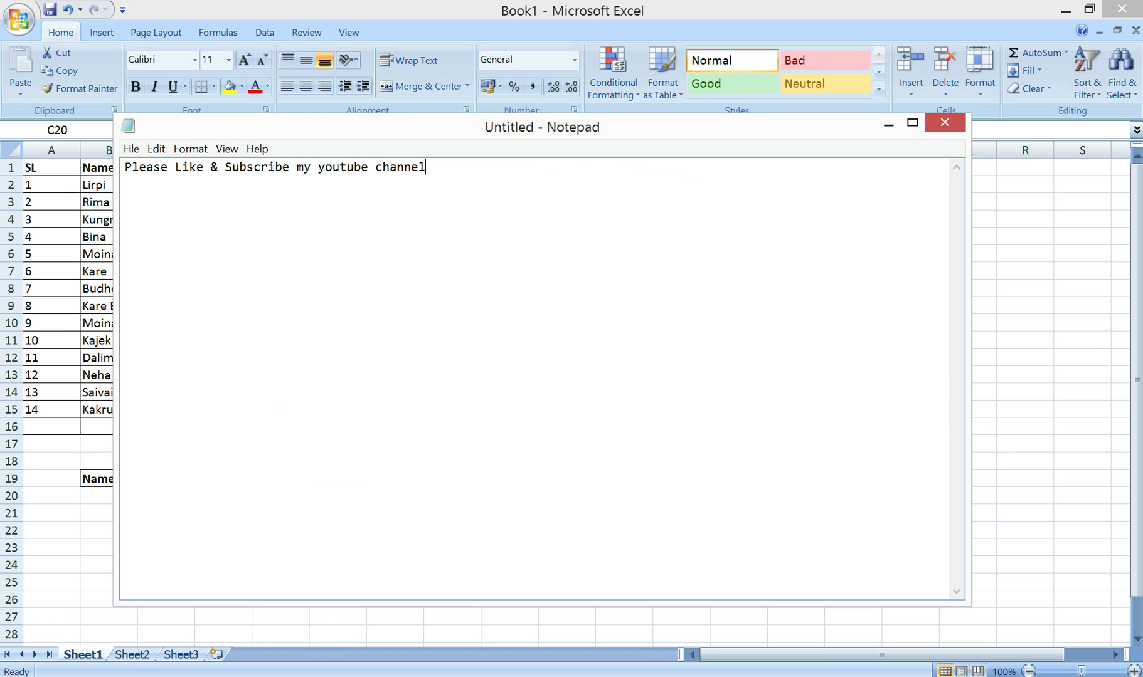
{"action": "left_click", "coordinate": [944, 123]}
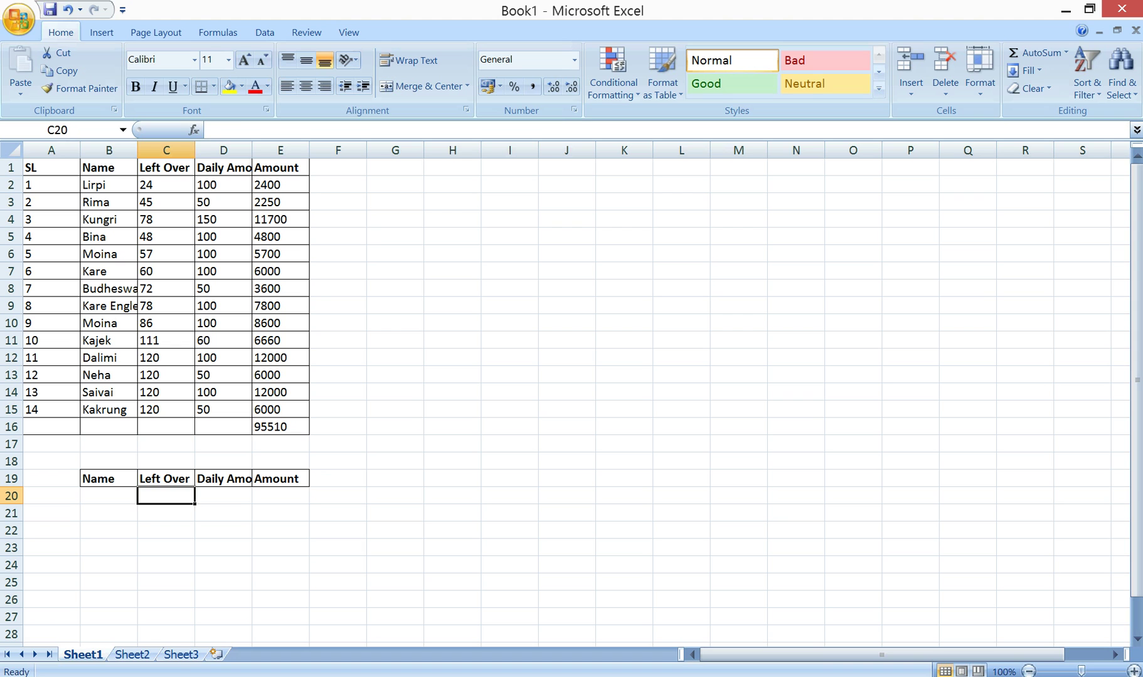
AutoFit column D to the Daily Amount heading and fit column E to its contents.
{"action": "key", "text": "ctrl+Home"}
{"action": "key", "text": "Right"}
{"action": "key", "text": "Right"}
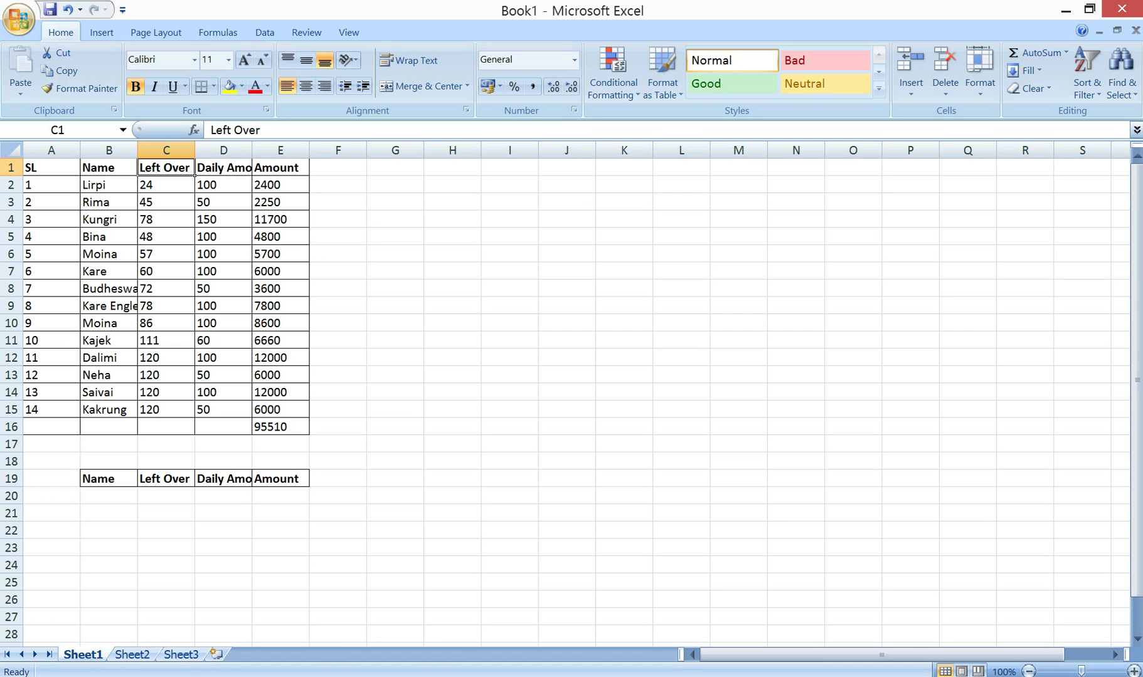
{"action": "key", "text": "Right"}
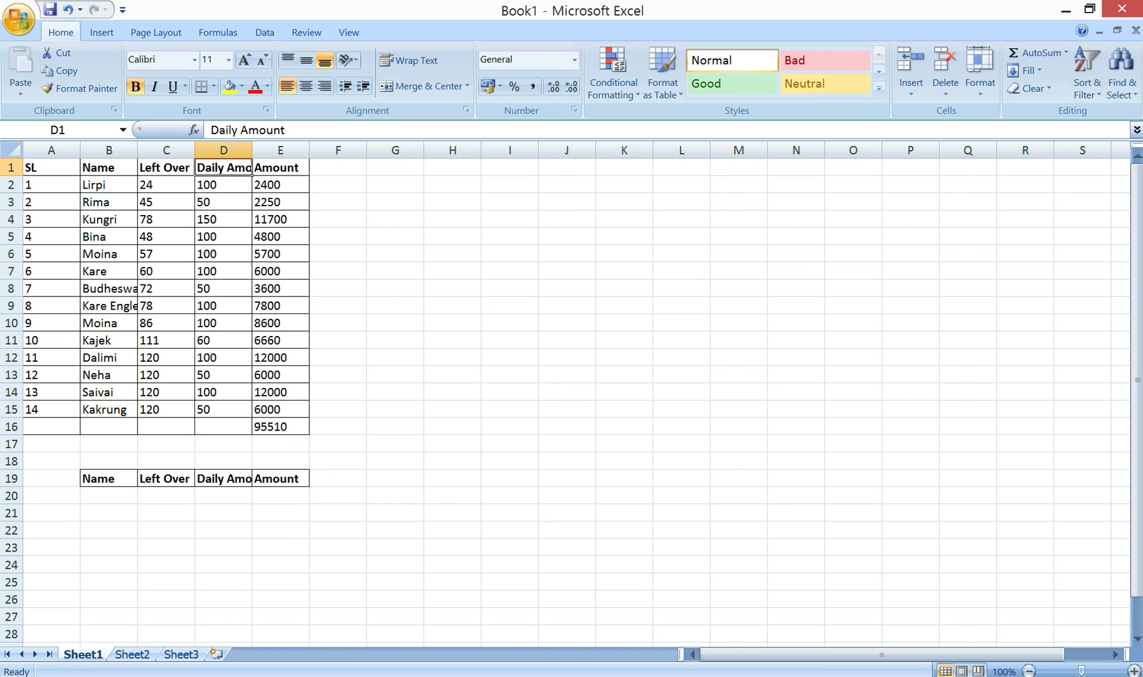
{"action": "key", "text": "alt+h"}
{"action": "key", "text": "o"}
{"action": "key", "text": "i"}
{"action": "double_click", "coordinate": [332, 150]}
{"action": "left_click", "coordinate": [353, 219]}
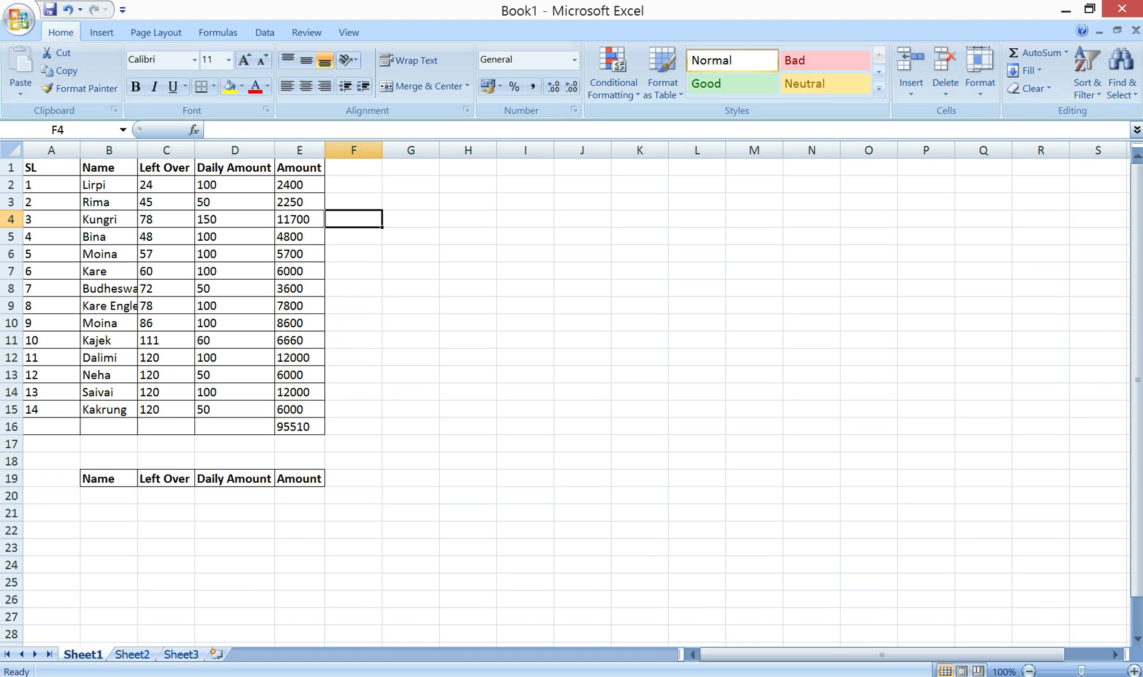
Click through several cells of the amount table and the row 19 headers.
{"action": "left_click", "coordinate": [166, 409]}
{"action": "left_click", "coordinate": [299, 392]}
{"action": "left_click", "coordinate": [411, 357]}
{"action": "left_click", "coordinate": [234, 530]}
{"action": "left_click", "coordinate": [525, 530]}
{"action": "left_click", "coordinate": [234, 340]}
{"action": "left_click", "coordinate": [353, 306]}
{"action": "left_click", "coordinate": [235, 271]}
{"action": "left_click", "coordinate": [353, 253]}
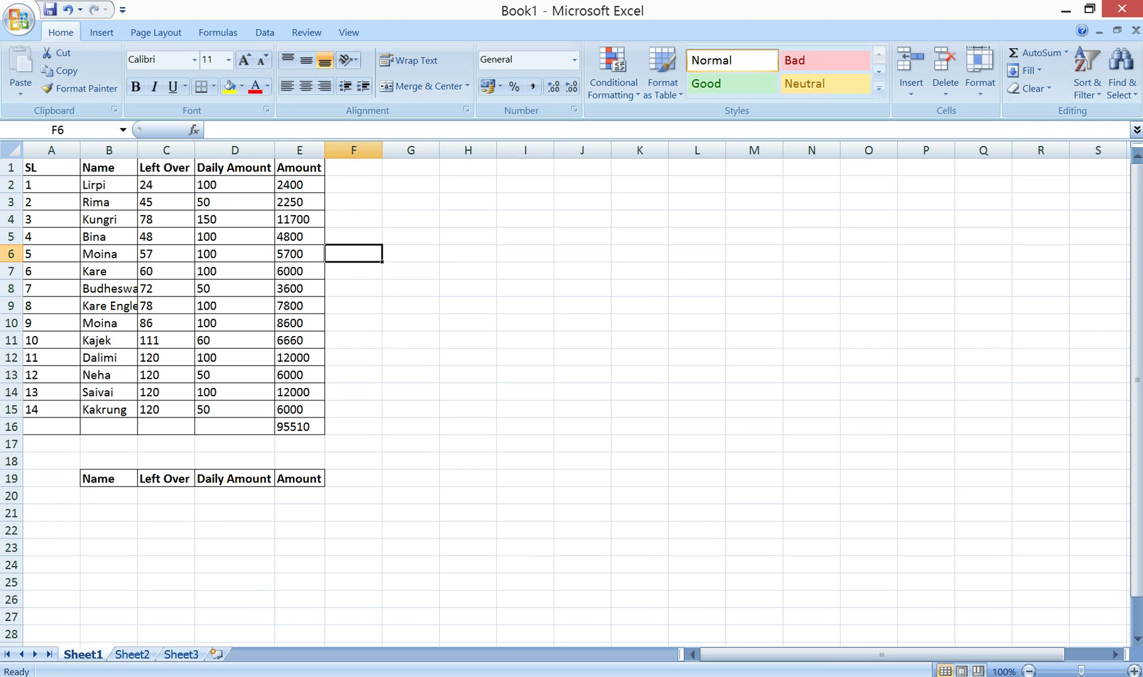
Step through the row 20 lookup cells B20 to E20, ending on C20.
{"action": "left_click", "coordinate": [109, 496]}
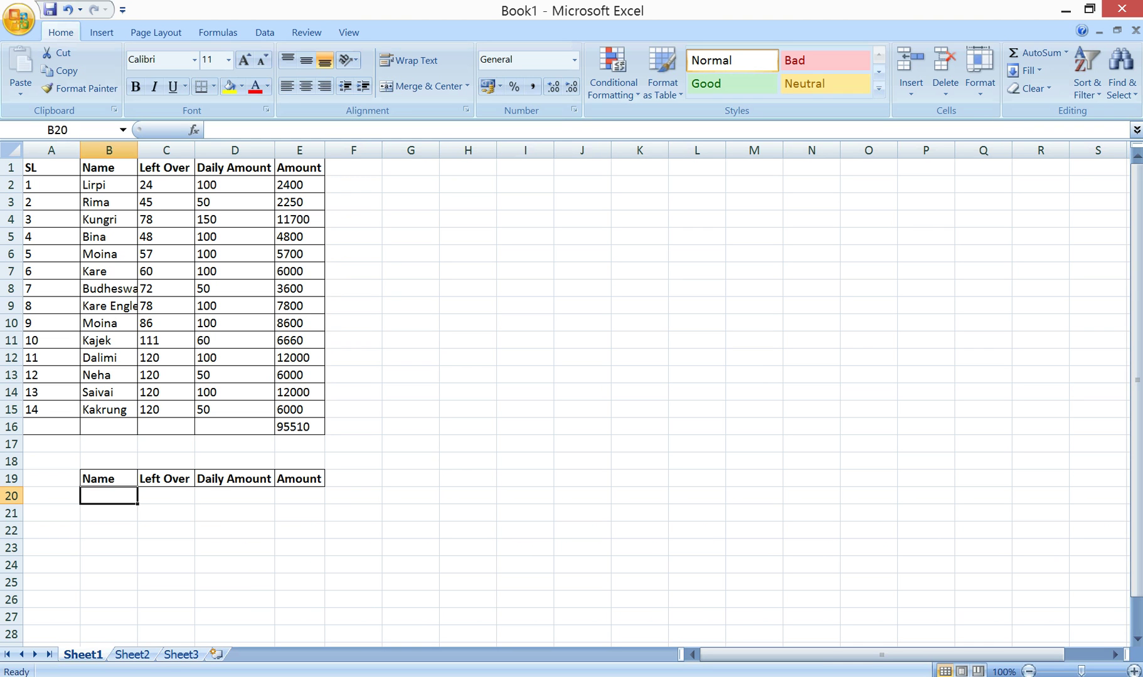
{"action": "left_click", "coordinate": [166, 495]}
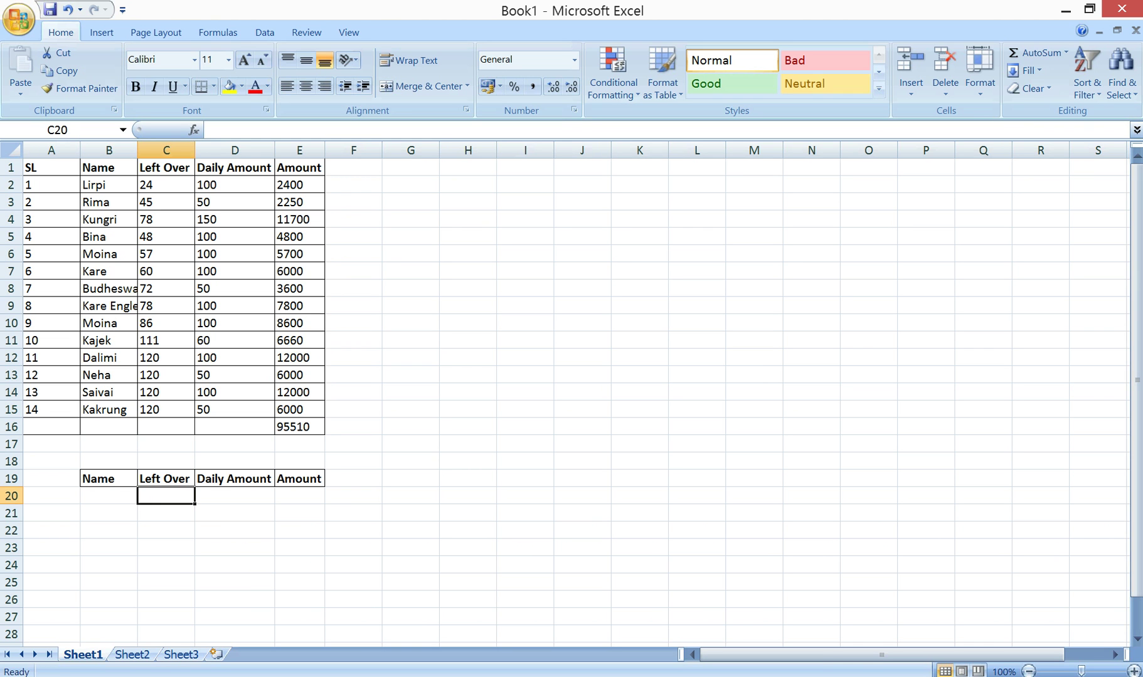
{"action": "left_click", "coordinate": [235, 496]}
{"action": "left_click", "coordinate": [299, 496]}
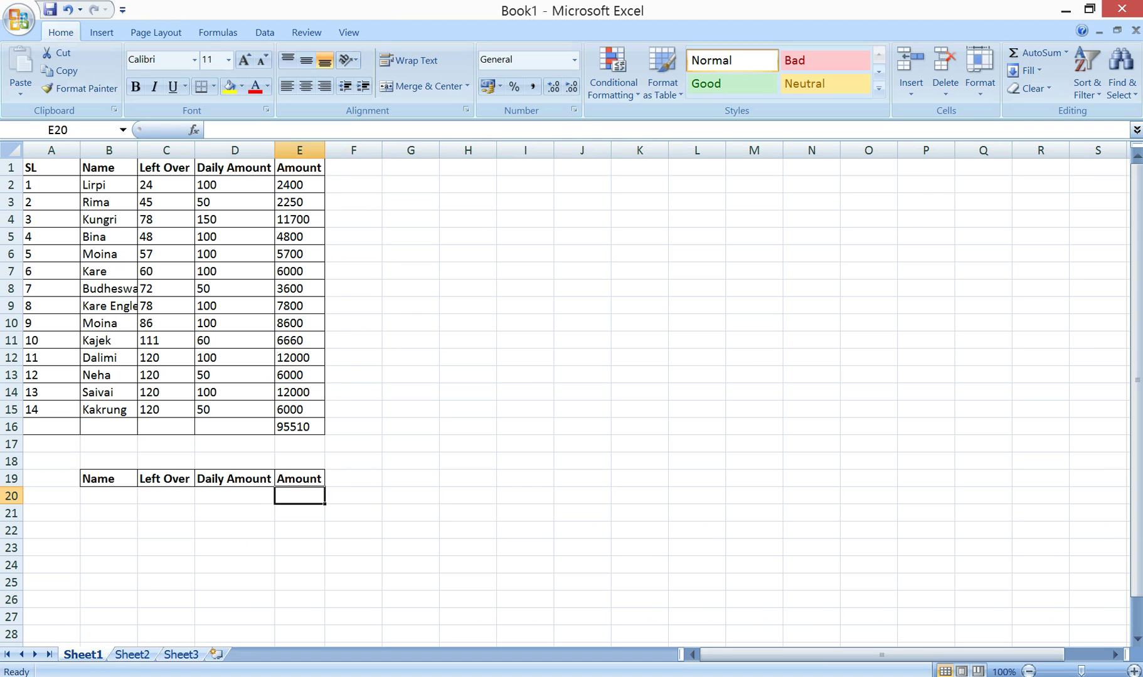
{"action": "left_click", "coordinate": [410, 495]}
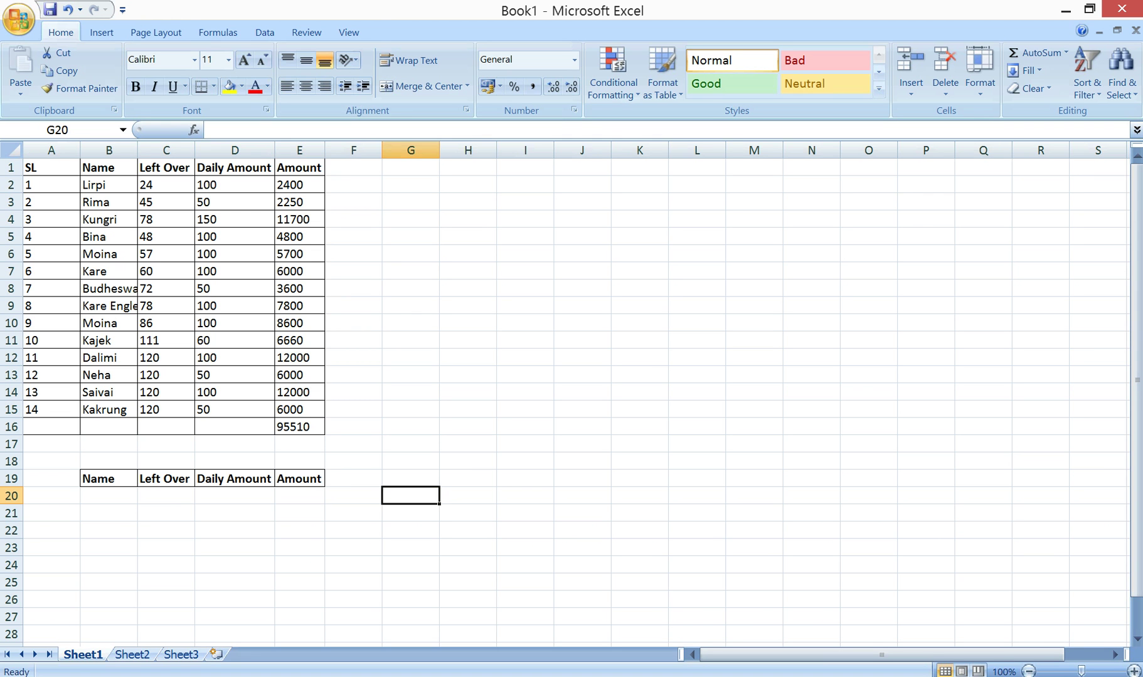
{"action": "left_click", "coordinate": [165, 495]}
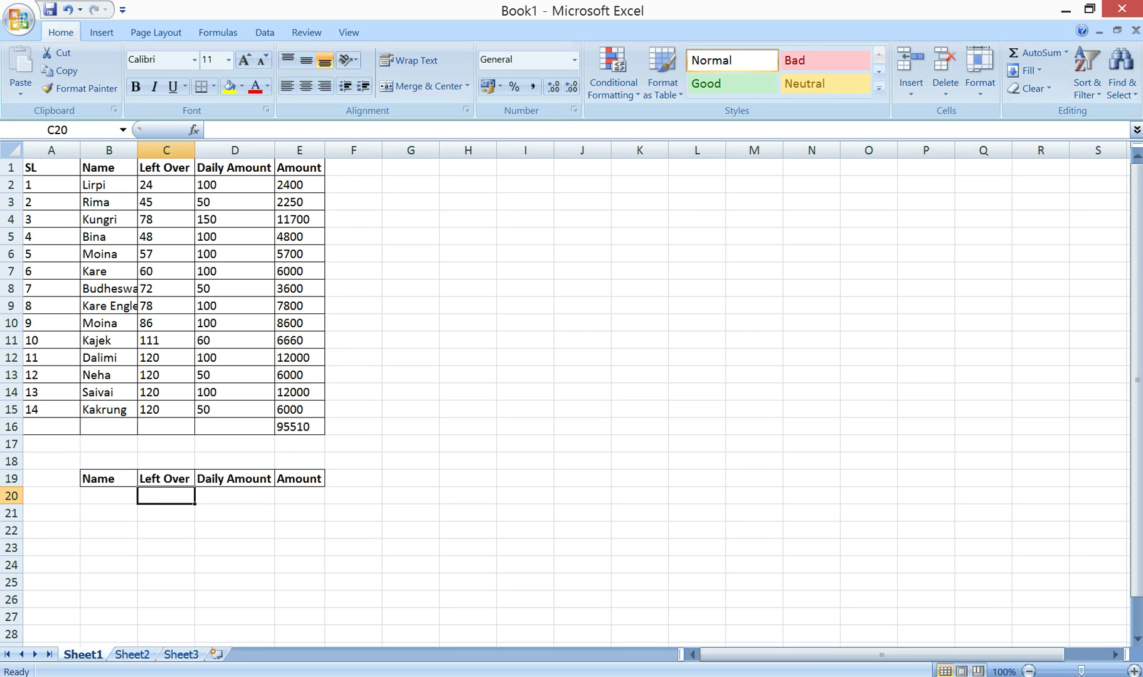
Enter =VLOOKUP(B20,B1:C15,2,0) in C20 to return the Left Over value, showing #N/A for now.
{"action": "type", "text": "="}
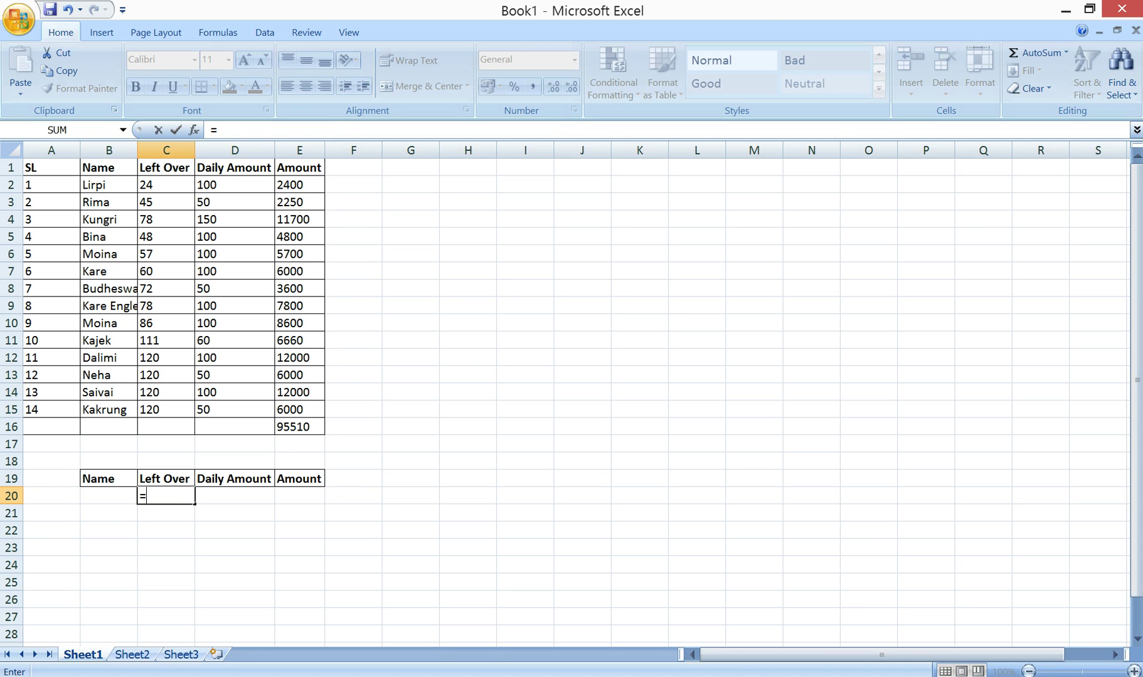
{"action": "type", "text": "vlookup"}
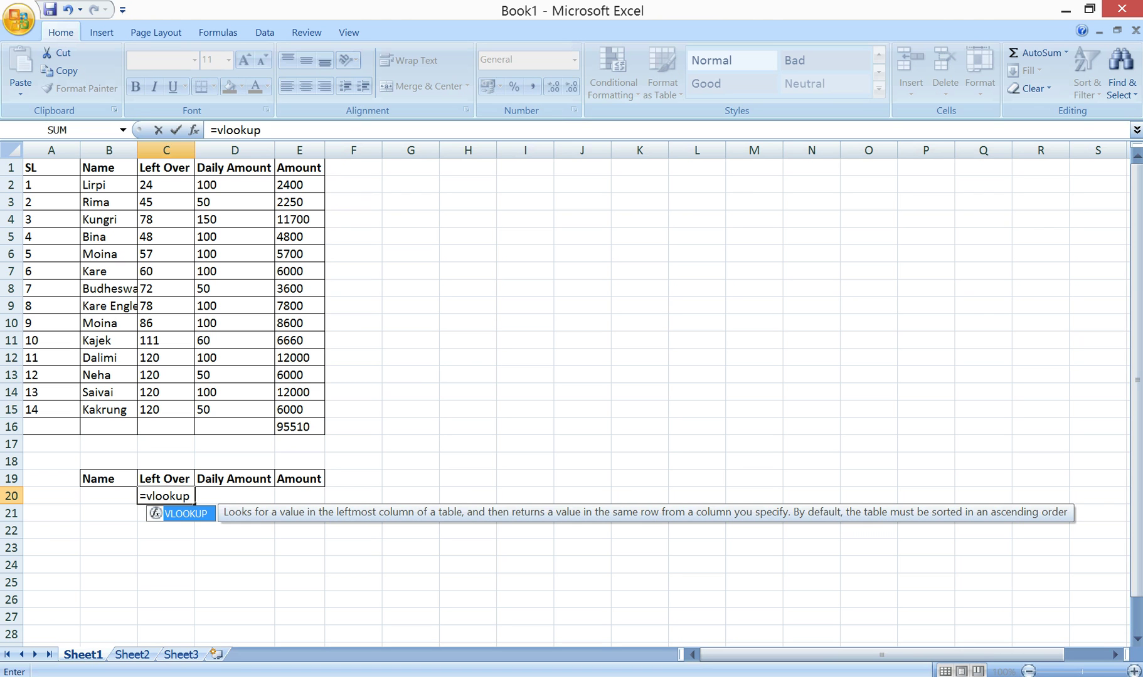
{"action": "type", "text": "("}
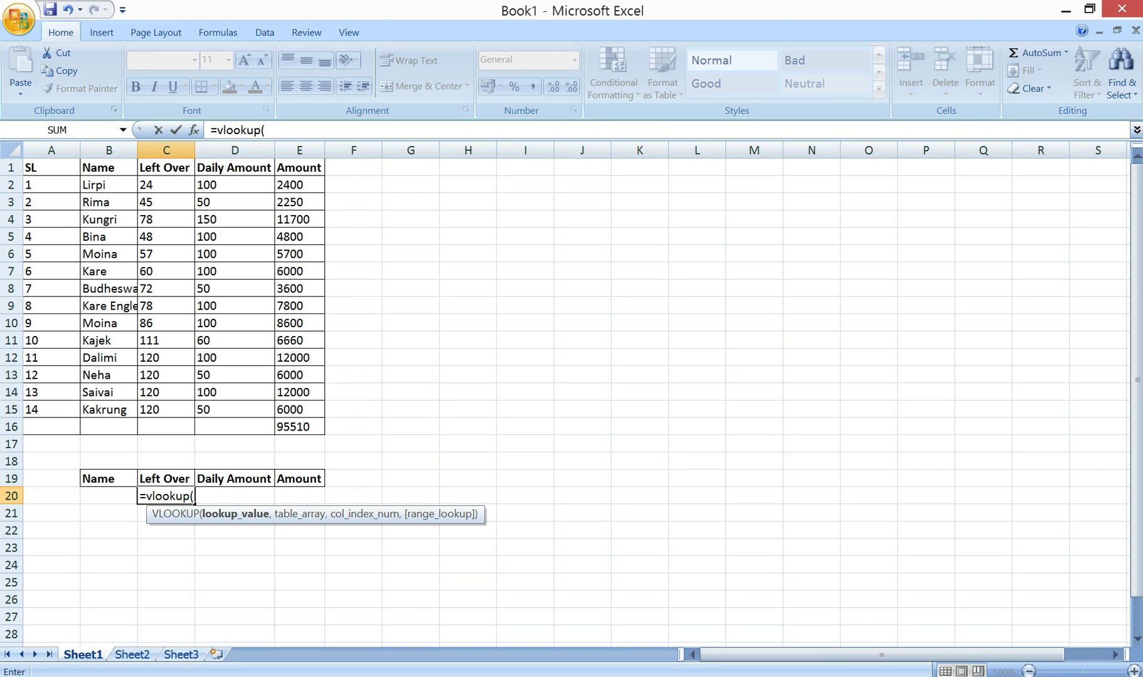
{"action": "left_click", "coordinate": [108, 495]}
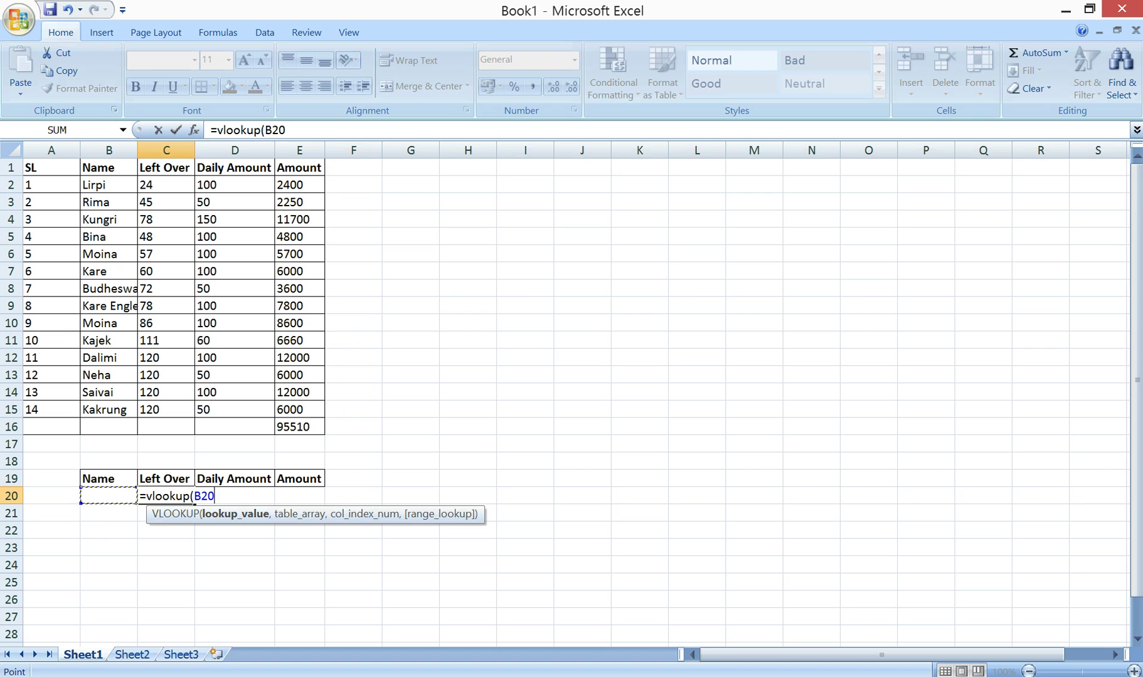
{"action": "type", "text": ","}
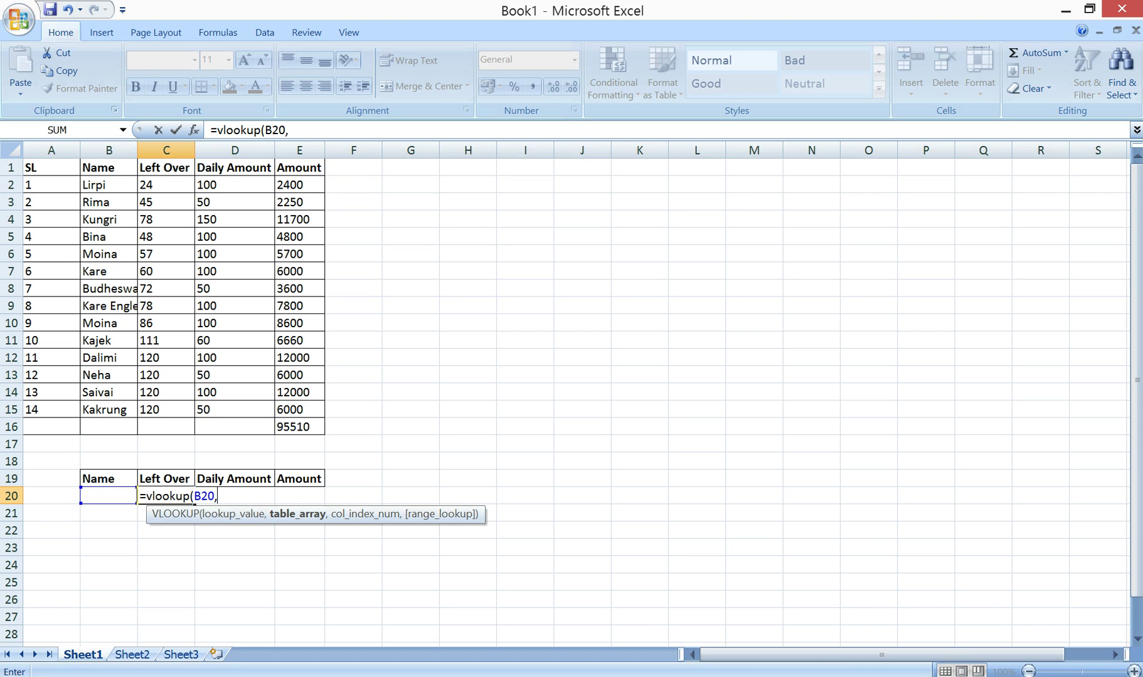
{"action": "left_click", "coordinate": [108, 150]}
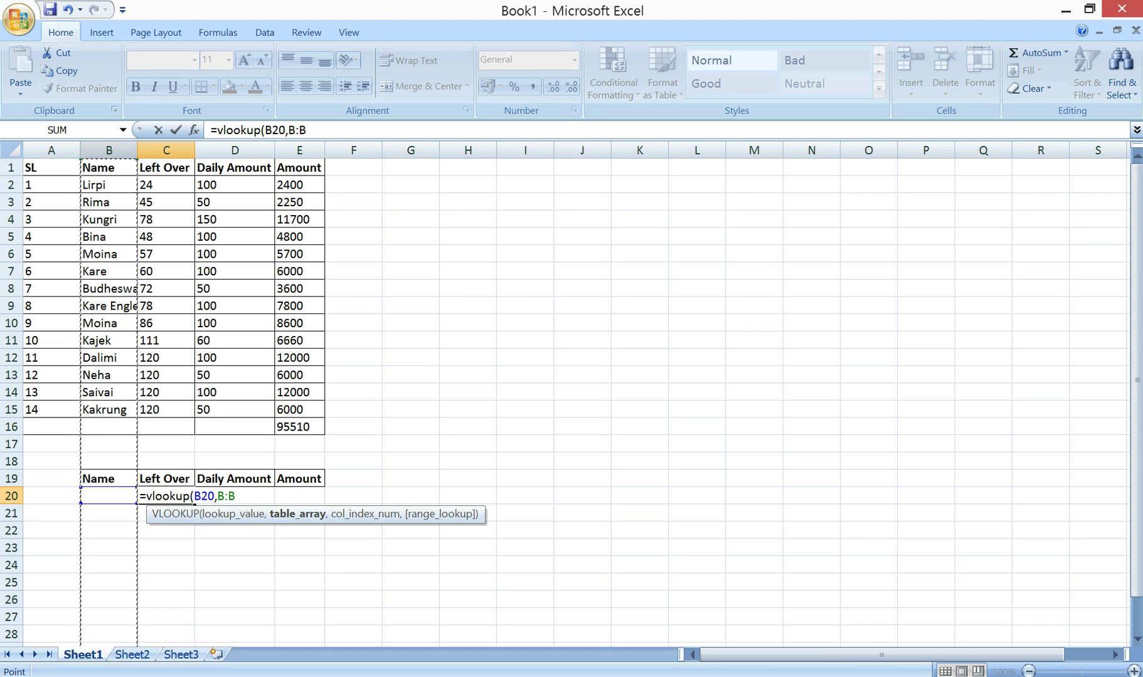
{"action": "left_click", "coordinate": [109, 168]}
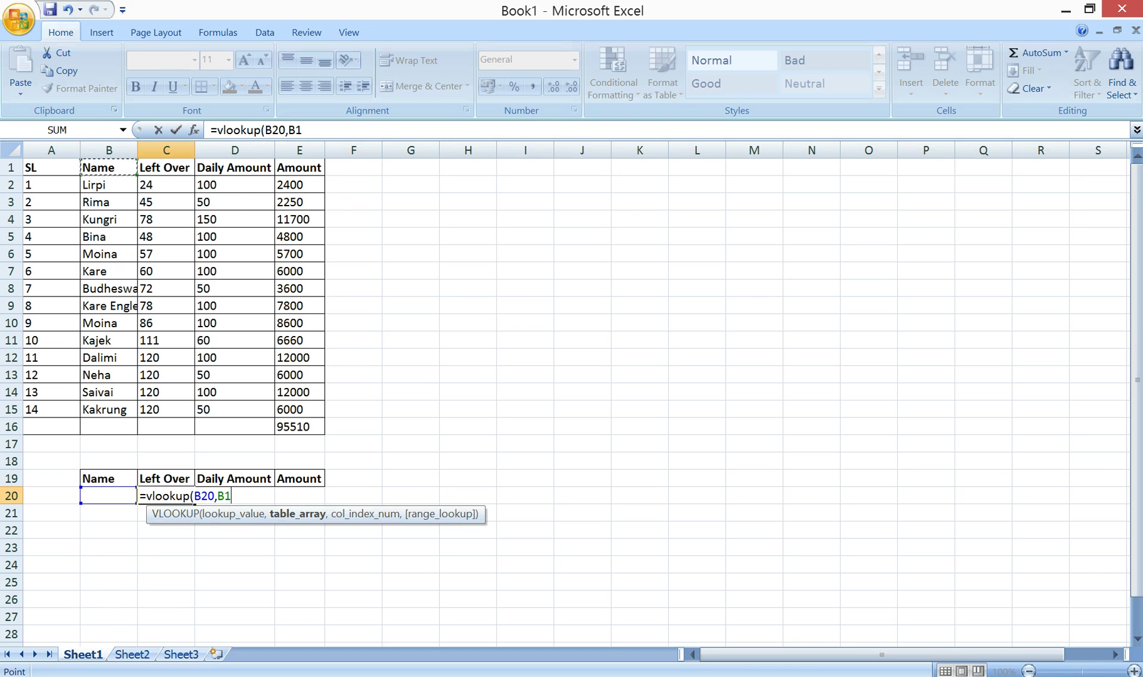
{"action": "left_click_drag", "start_coordinate": [108, 167], "coordinate": [153, 188]}
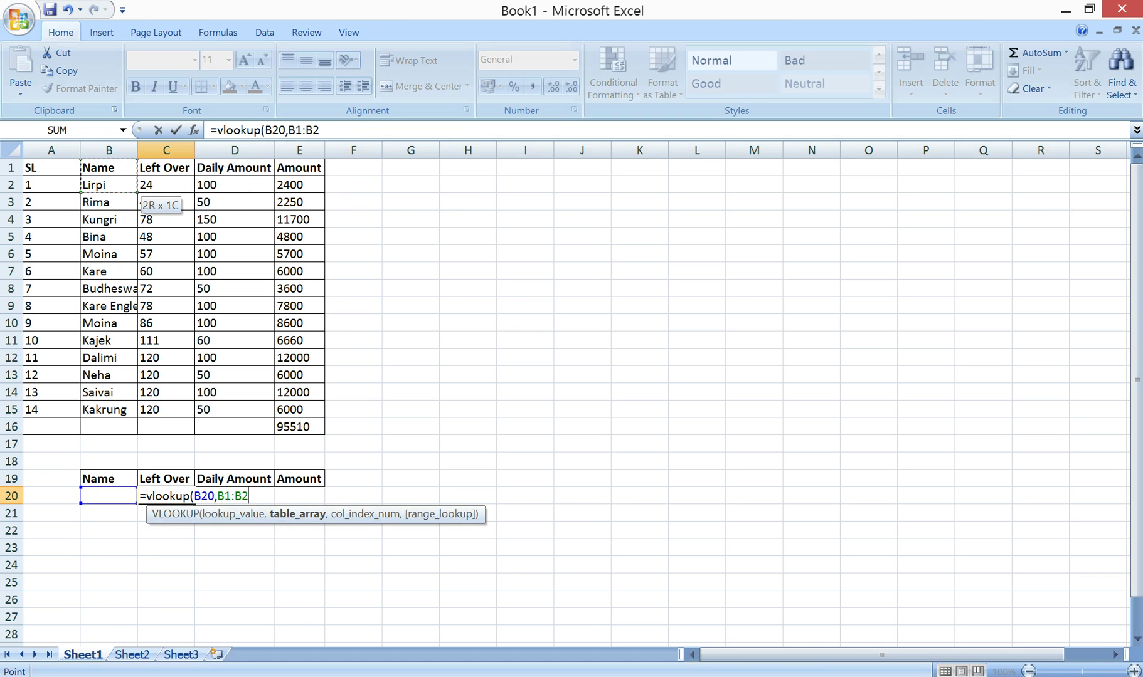
{"action": "mouse_move", "coordinate": [145, 190]}
{"action": "left_mouse_down"}
{"action": "mouse_move", "coordinate": [192, 292]}
{"action": "mouse_move", "coordinate": [182, 357]}
{"action": "mouse_move", "coordinate": [166, 176]}
{"action": "mouse_move", "coordinate": [109, 167]}
{"action": "mouse_move", "coordinate": [188, 177]}
{"action": "mouse_move", "coordinate": [194, 417]}
{"action": "left_mouse_up"}
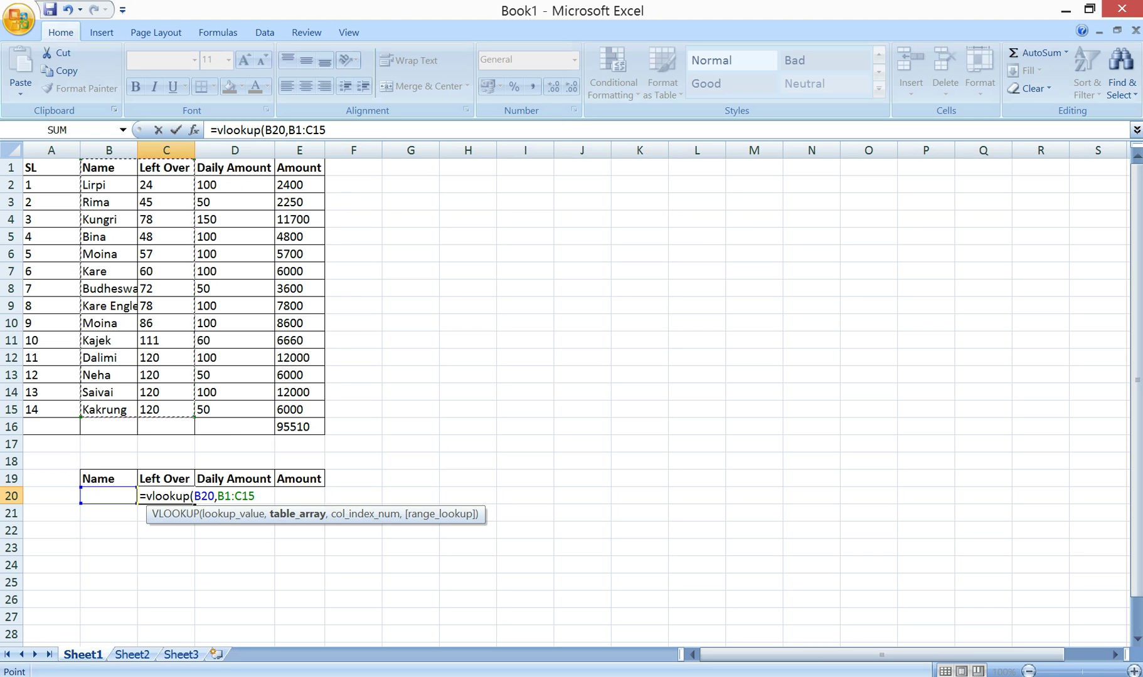
{"action": "type", "text": ",2,0"}
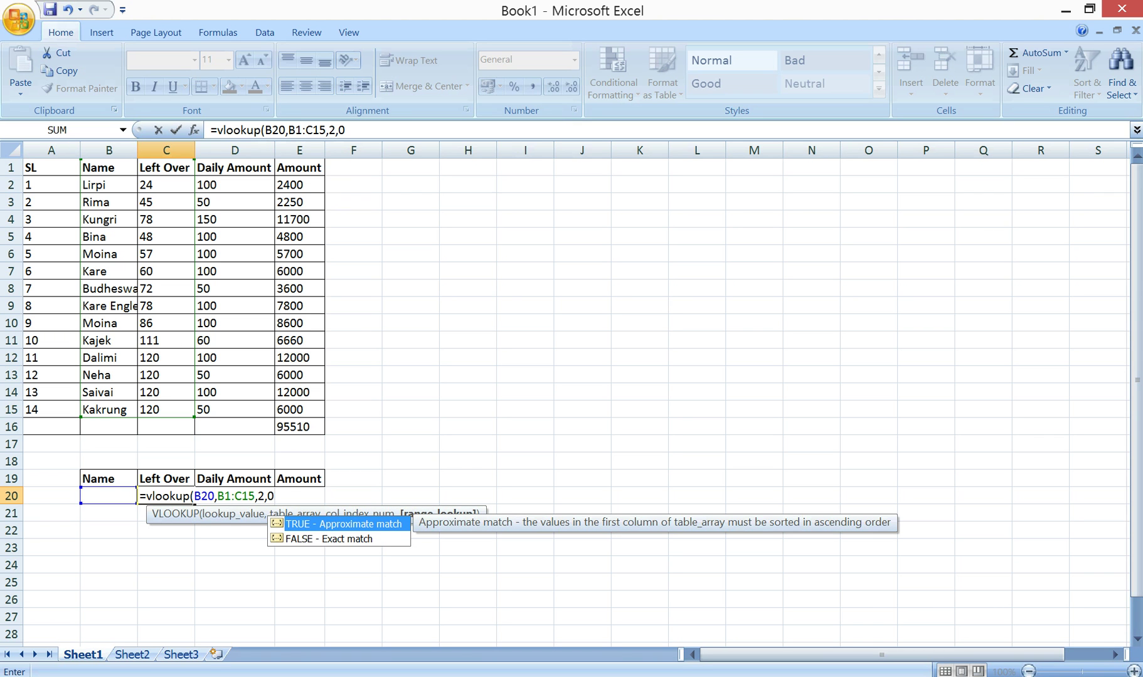
{"action": "type", "text": ")"}
{"action": "key", "text": "Return"}
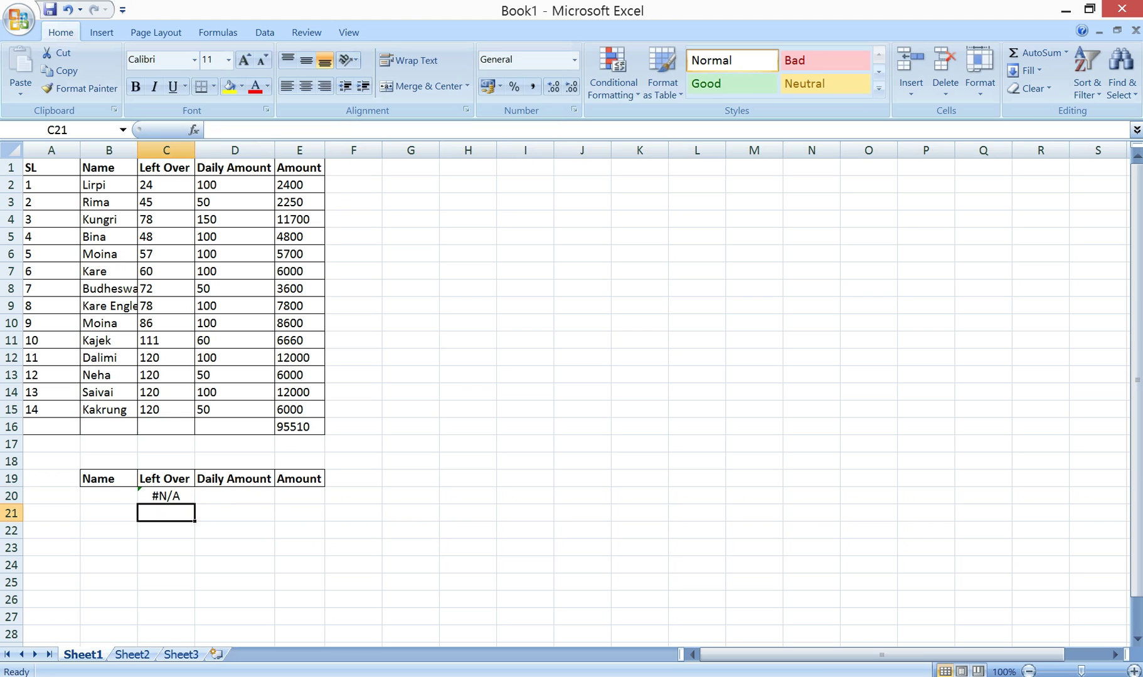
Enter the table's first name in B20 so C20 returns a Left Over of 24.
{"action": "left_click", "coordinate": [165, 495]}
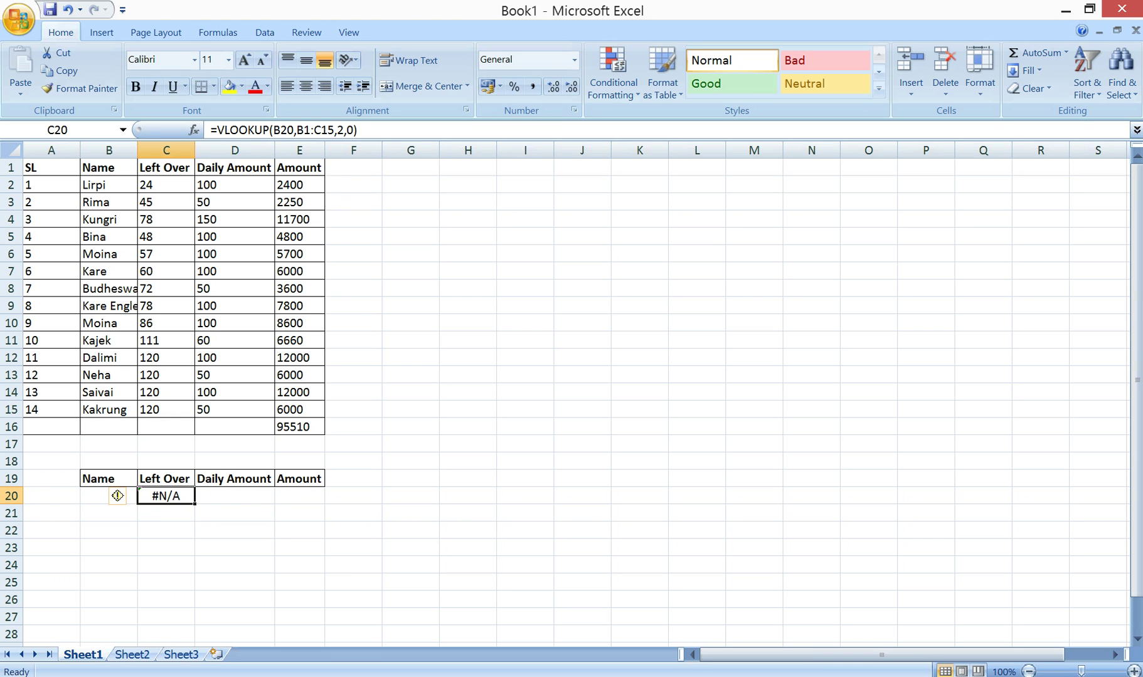
{"action": "left_click", "coordinate": [109, 496]}
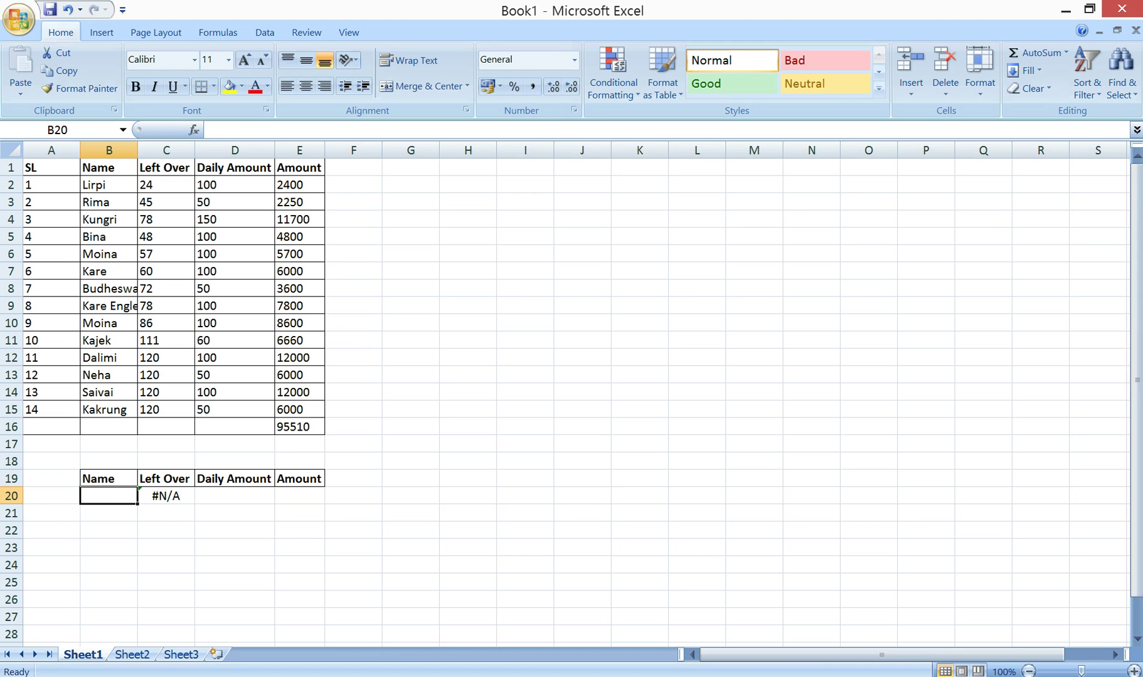
{"action": "type", "text": "Lirpi"}
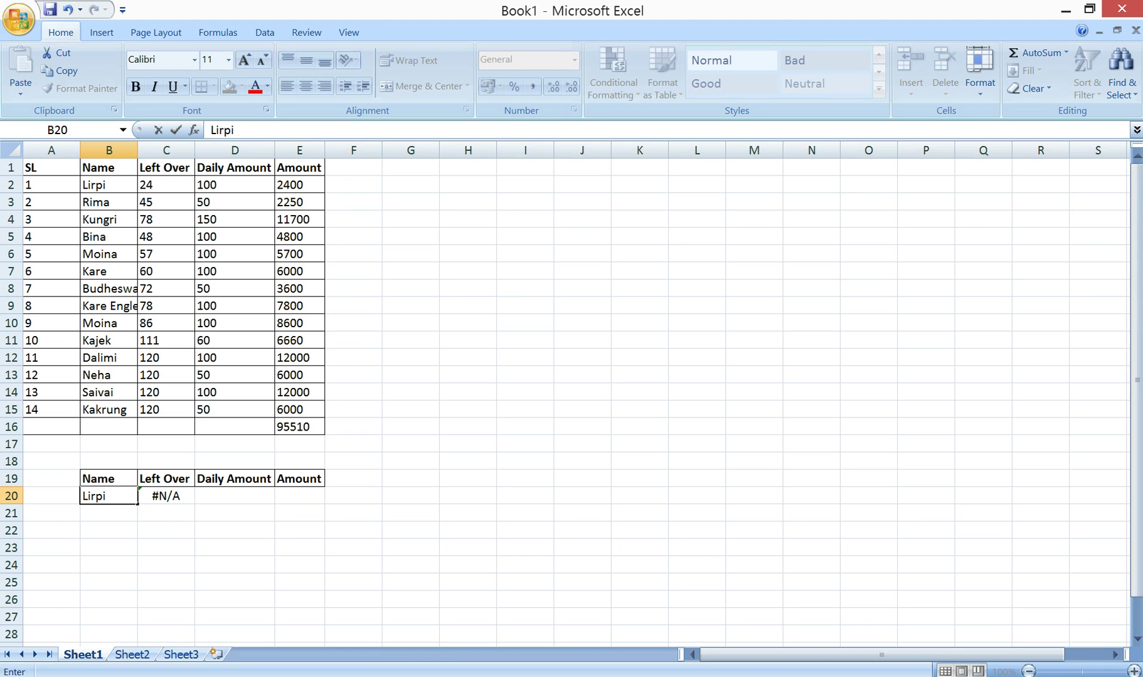
{"action": "key", "text": "Return"}
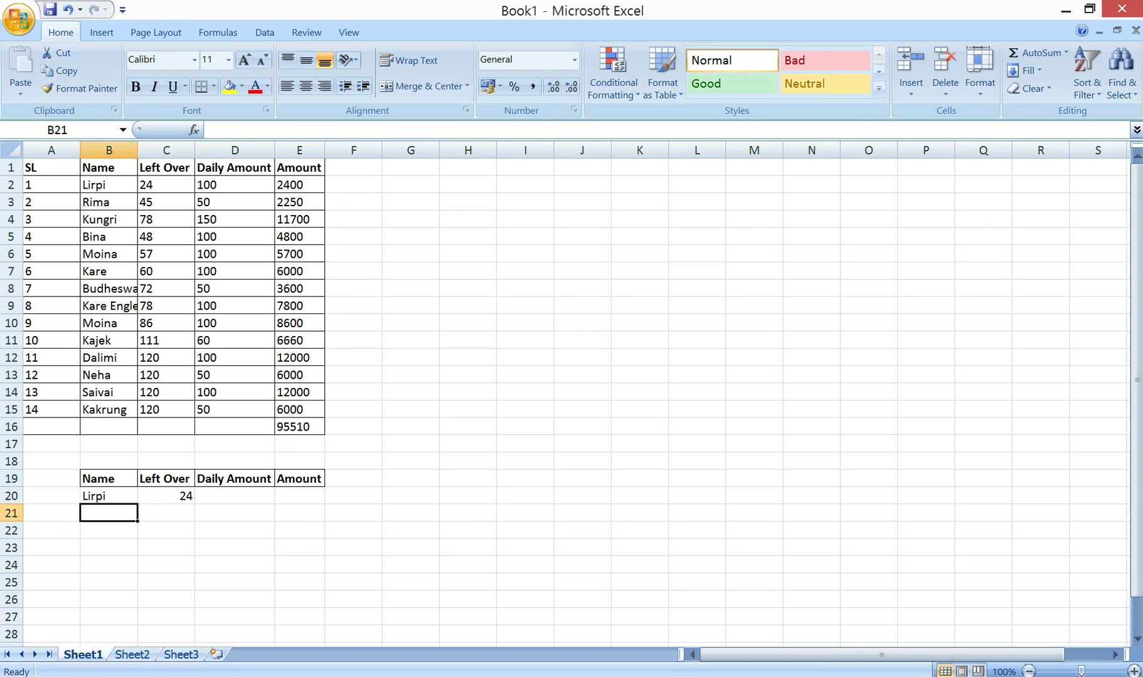
{"action": "left_click", "coordinate": [108, 495]}
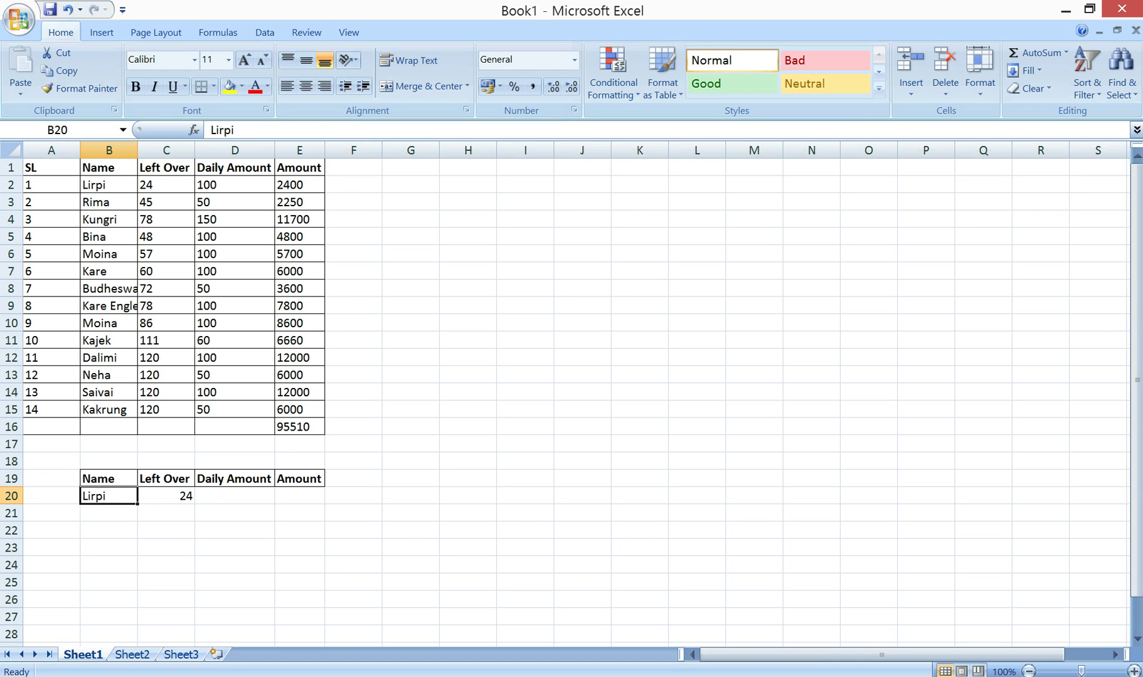
{"action": "left_click", "coordinate": [166, 495]}
{"action": "left_click", "coordinate": [234, 496]}
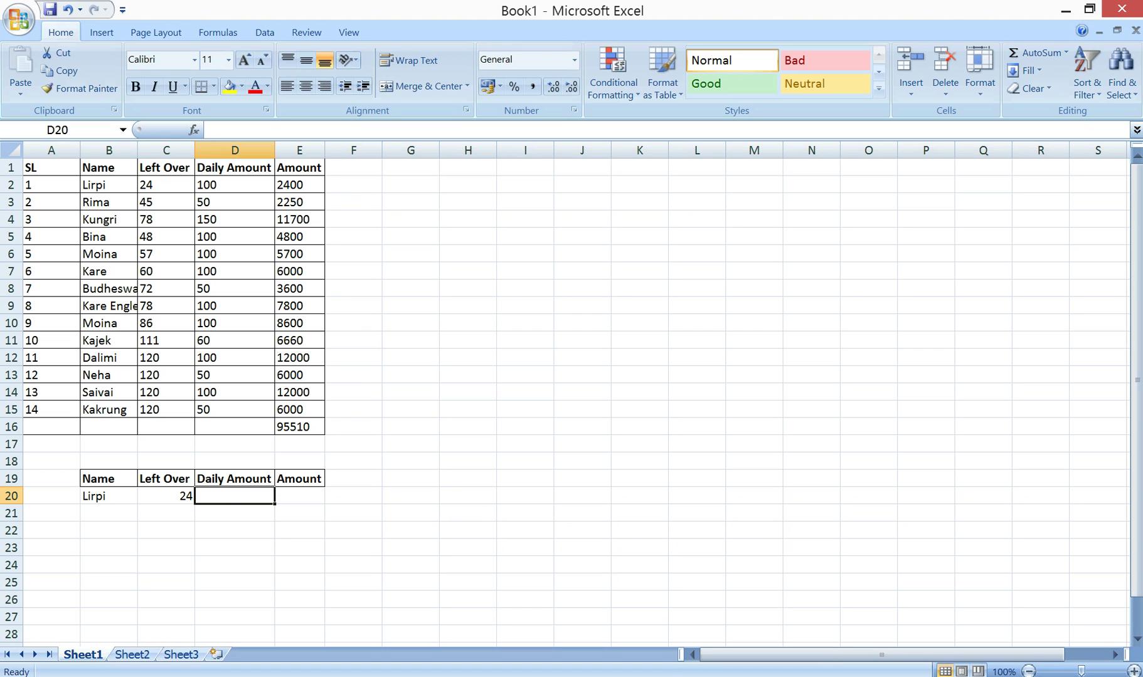
Enter =vlookup(B20,B1:D15,3,0) in D20, returning a Daily Amount of 100.
{"action": "type", "text": "="}
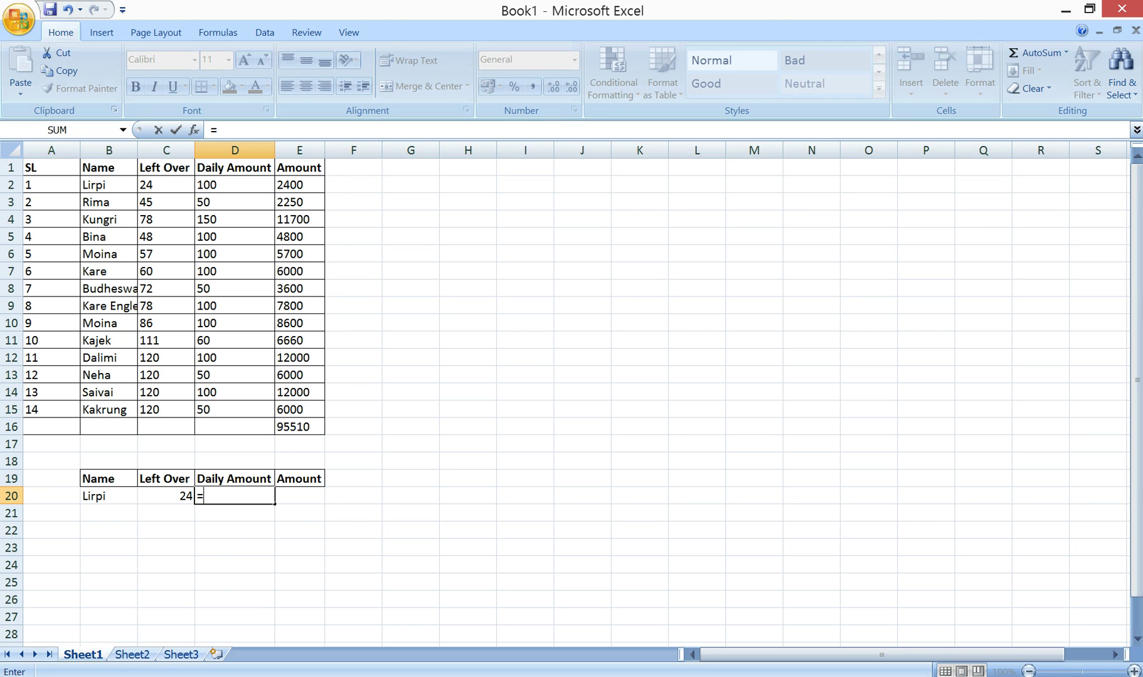
{"action": "type", "text": "vloo"}
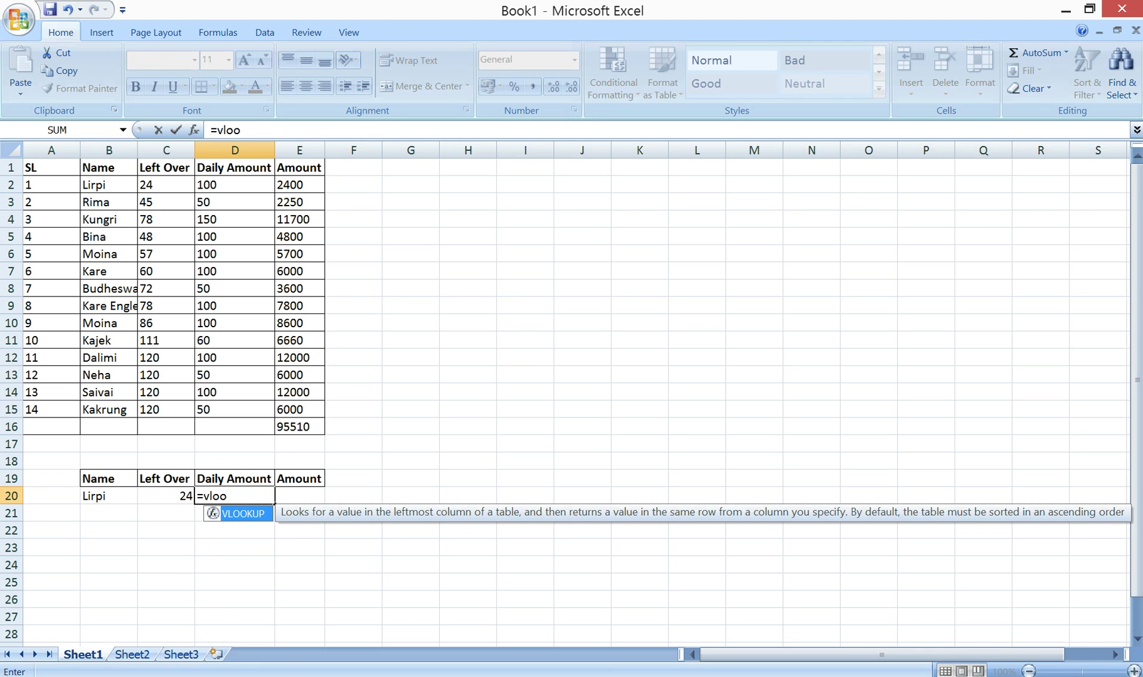
{"action": "type", "text": "kup"}
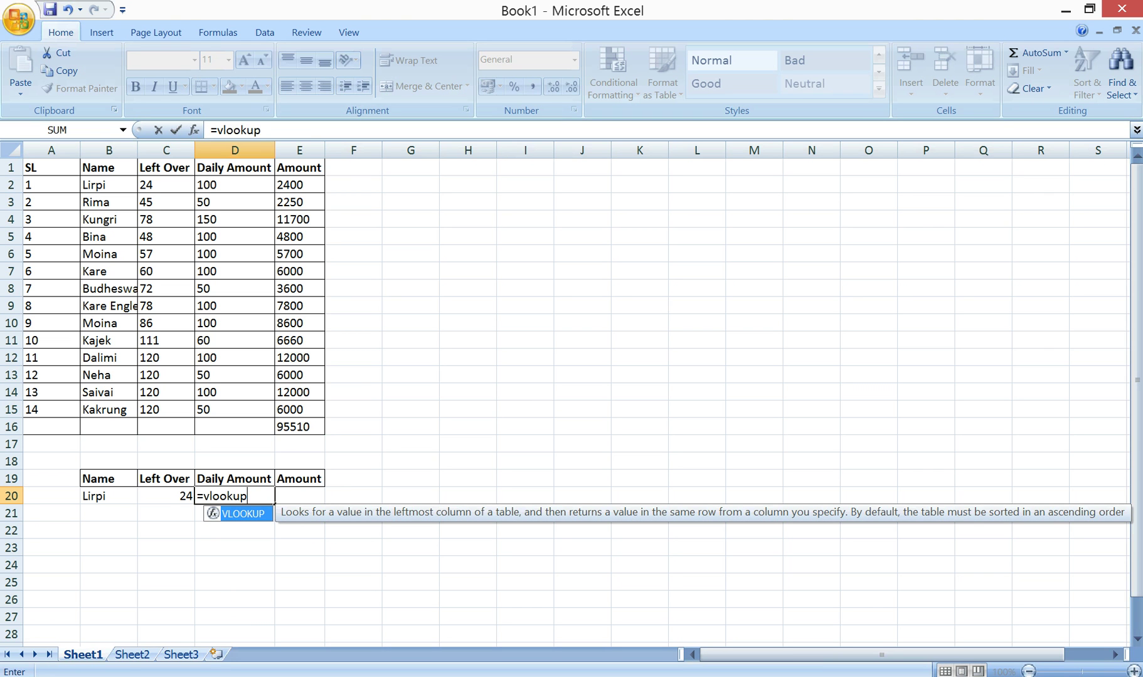
{"action": "type", "text": "("}
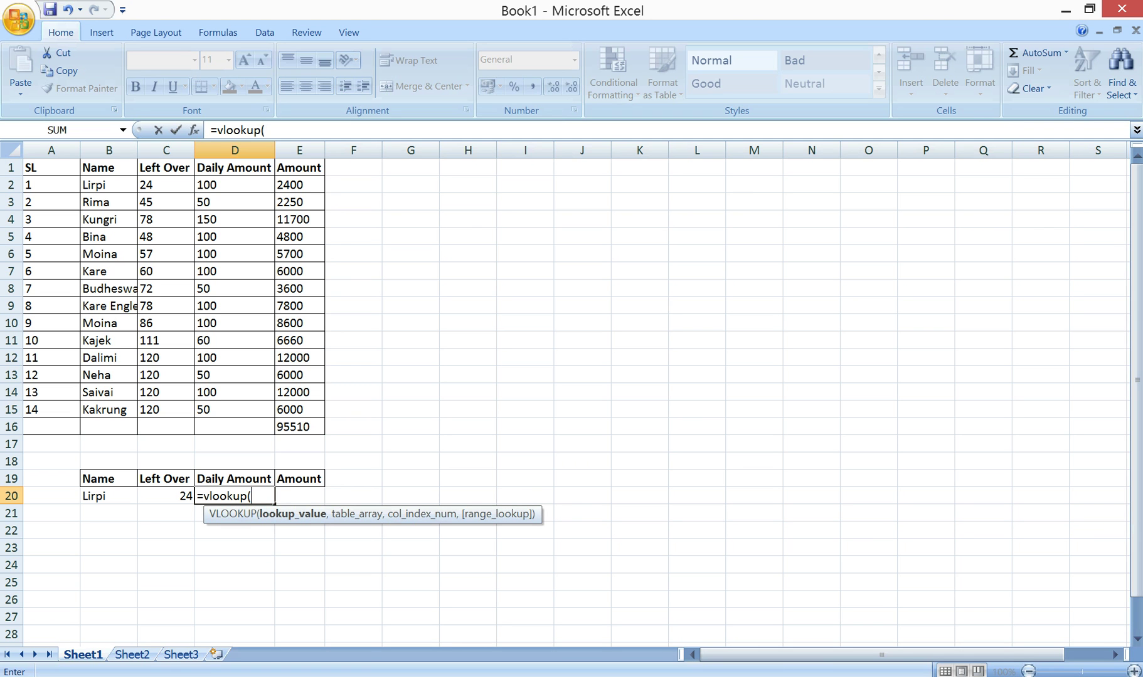
{"action": "left_click", "coordinate": [108, 496]}
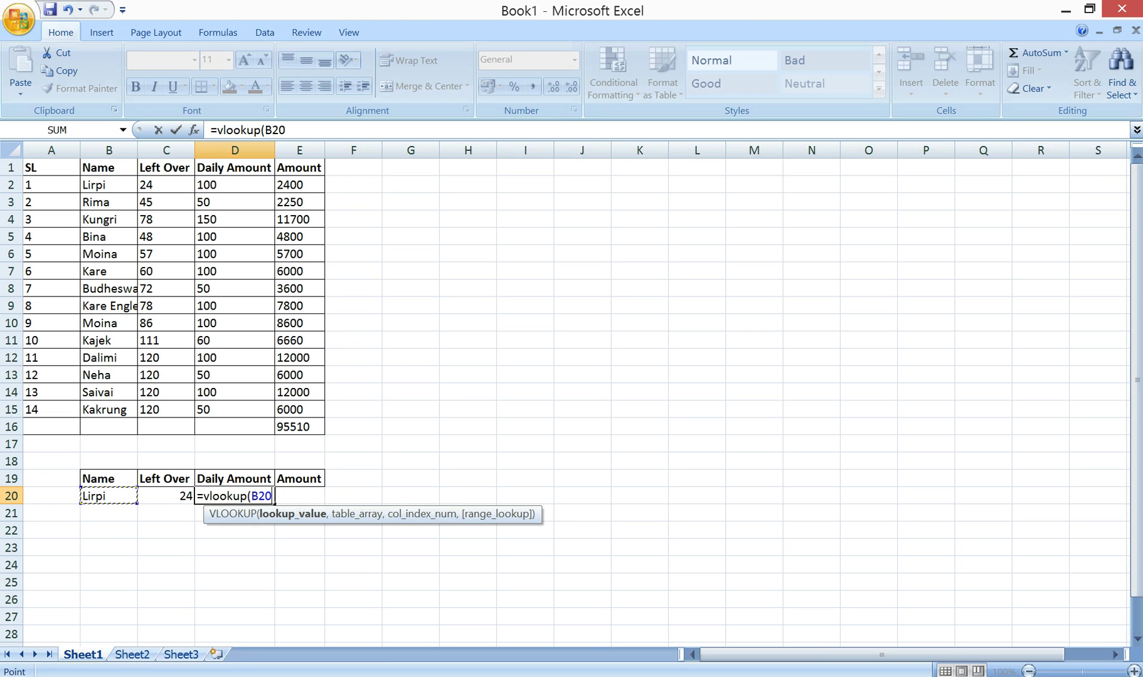
{"action": "type", "text": ","}
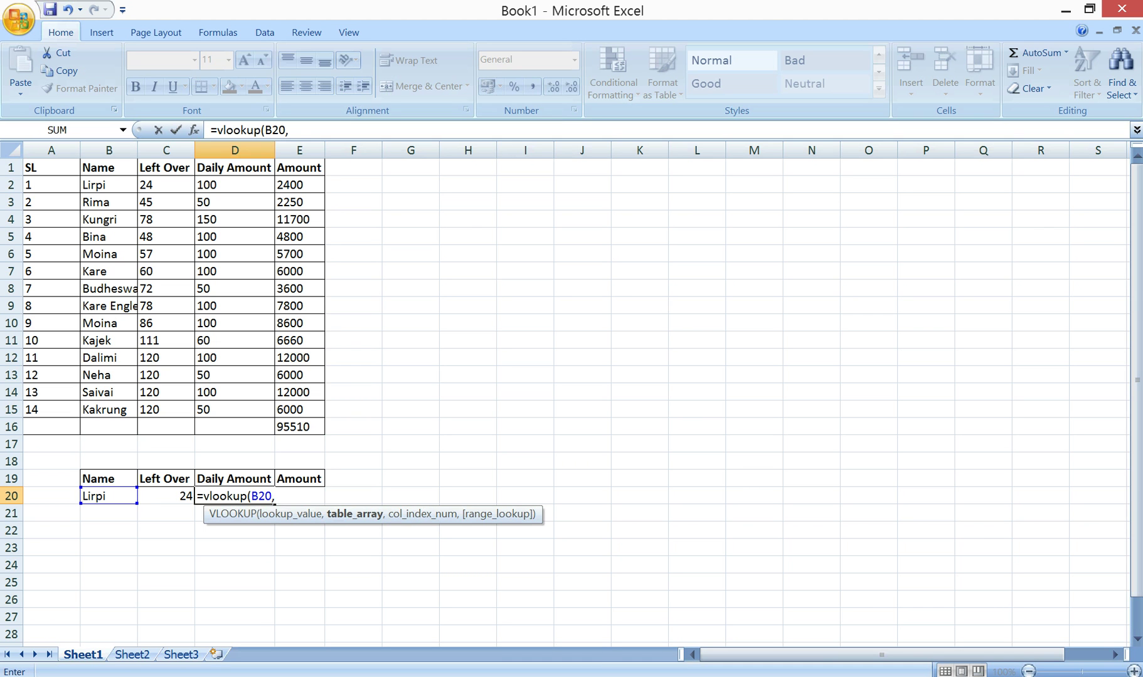
{"action": "mouse_move", "coordinate": [109, 167]}
{"action": "left_mouse_down"}
{"action": "mouse_move", "coordinate": [273, 174]}
{"action": "mouse_move", "coordinate": [273, 200]}
{"action": "left_mouse_up"}
{"action": "left_click_drag", "start_coordinate": [274, 296], "coordinate": [274, 417]}
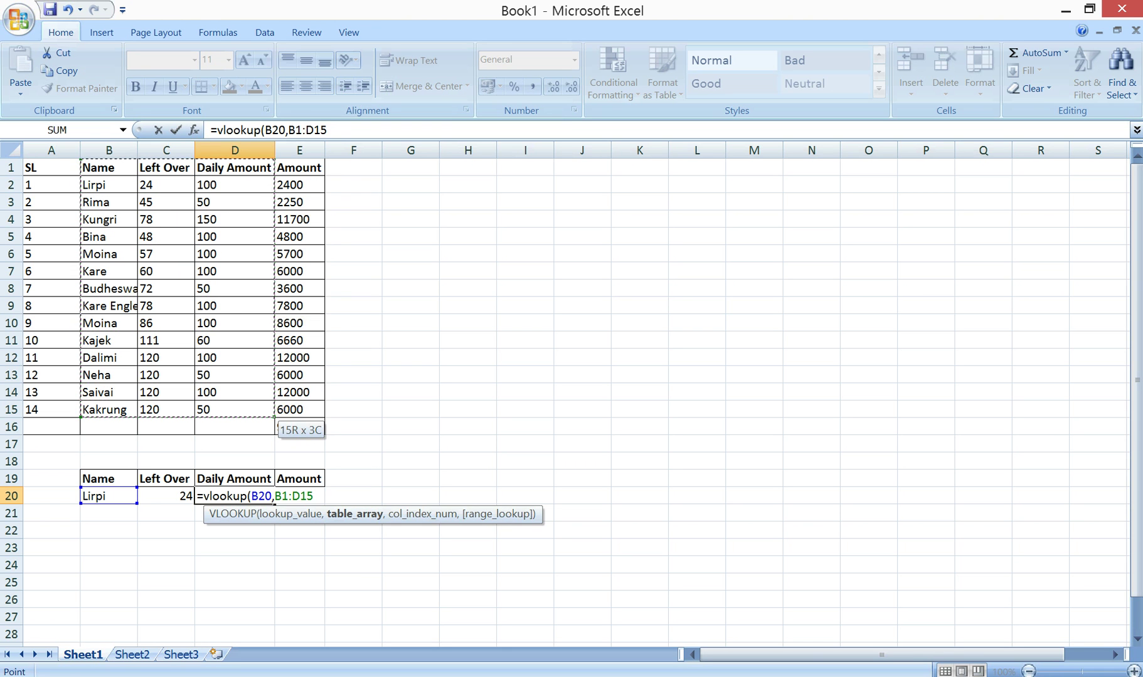
{"action": "type", "text": ",3"}
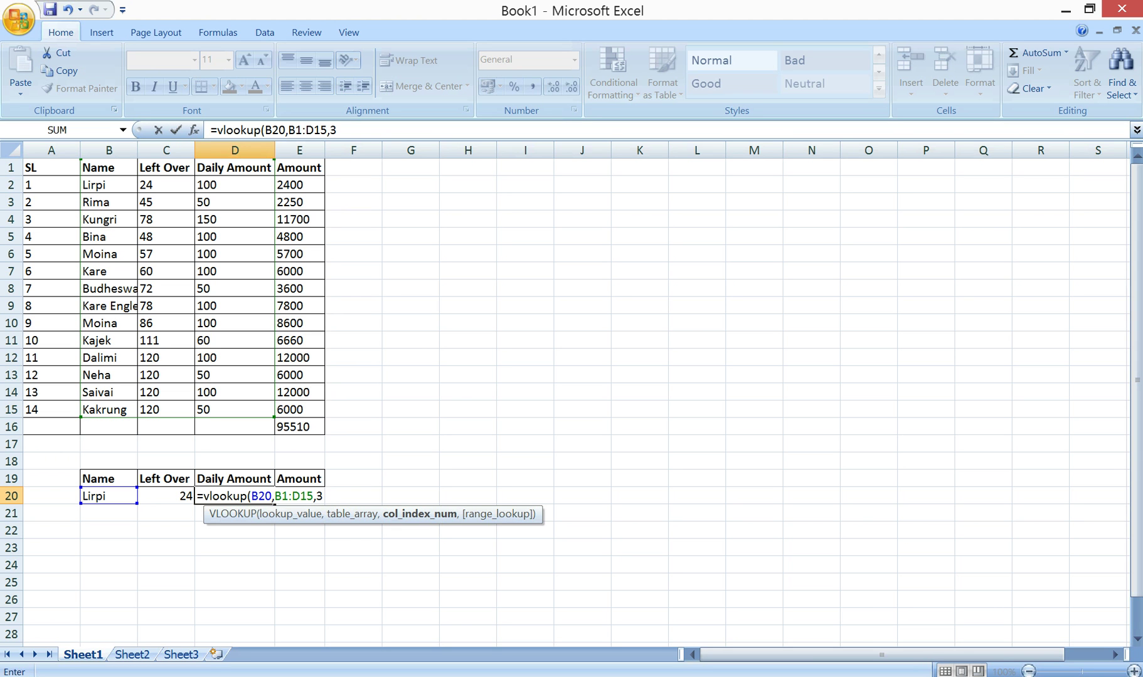
{"action": "type", "text": ",0"}
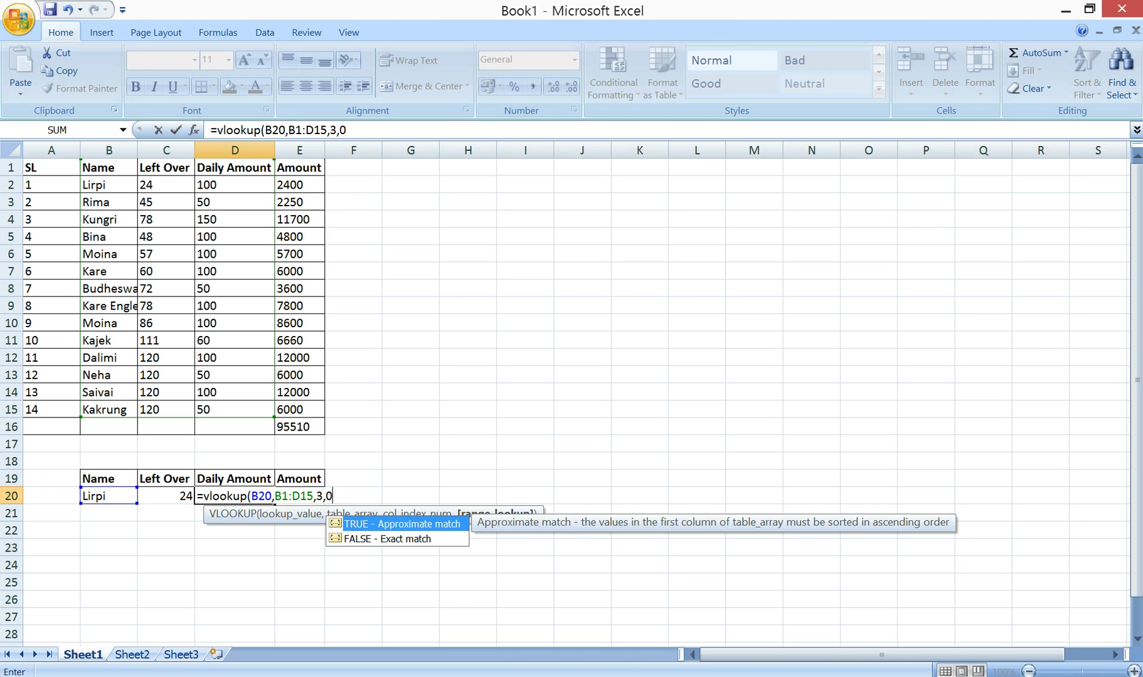
{"action": "type", "text": ")"}
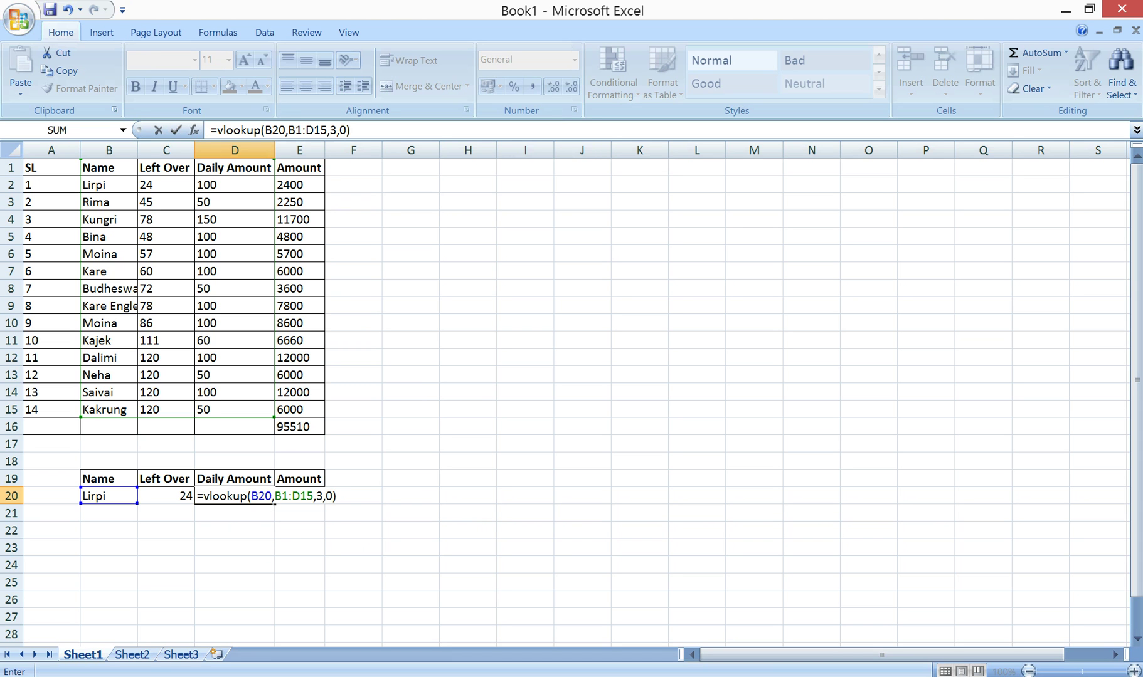
{"action": "key", "text": "Return"}
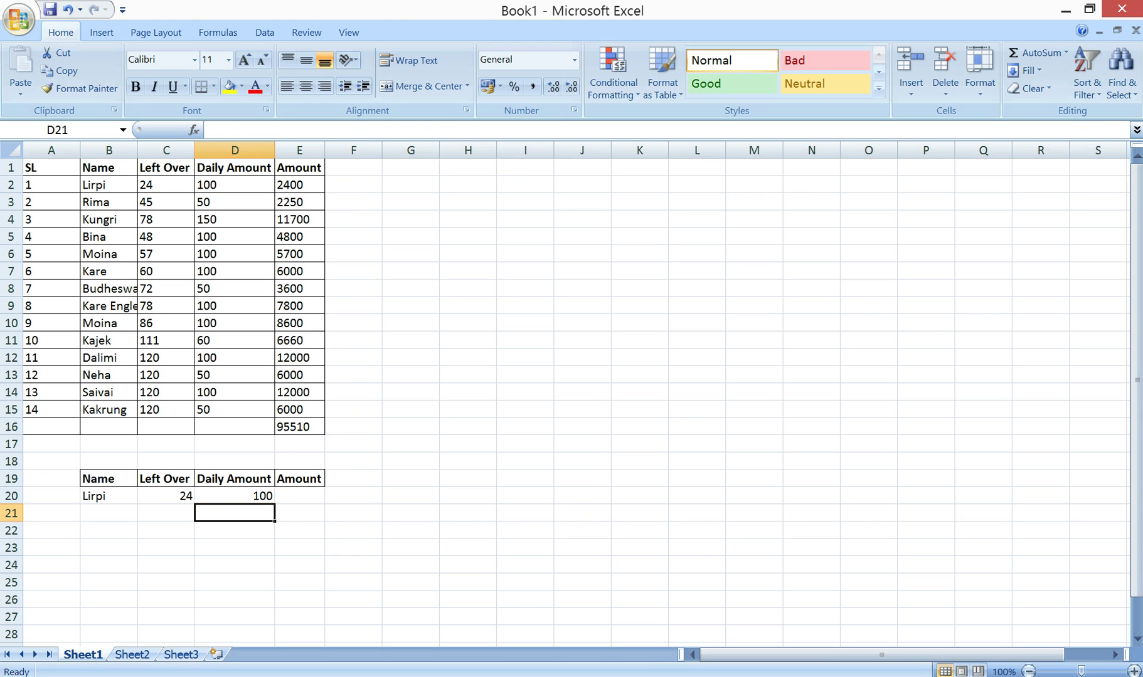
Replace the B20 name with the table's second name, giving Left Over 45 and Daily Amount 50.
{"action": "left_click", "coordinate": [109, 495]}
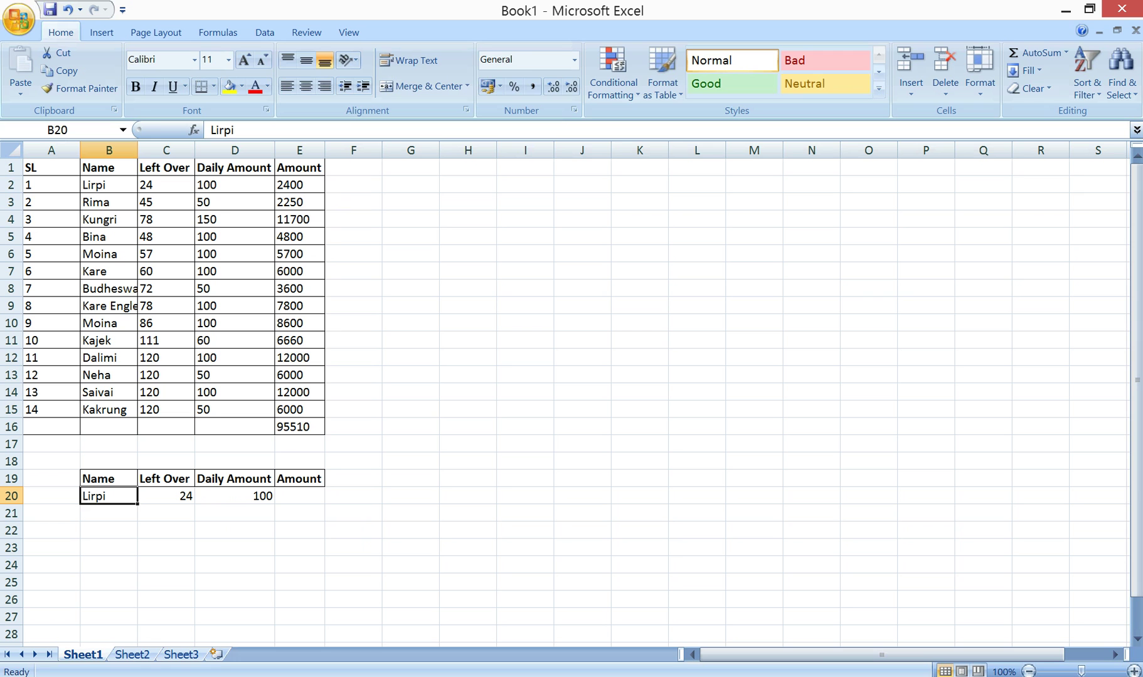
{"action": "type", "text": "Rima"}
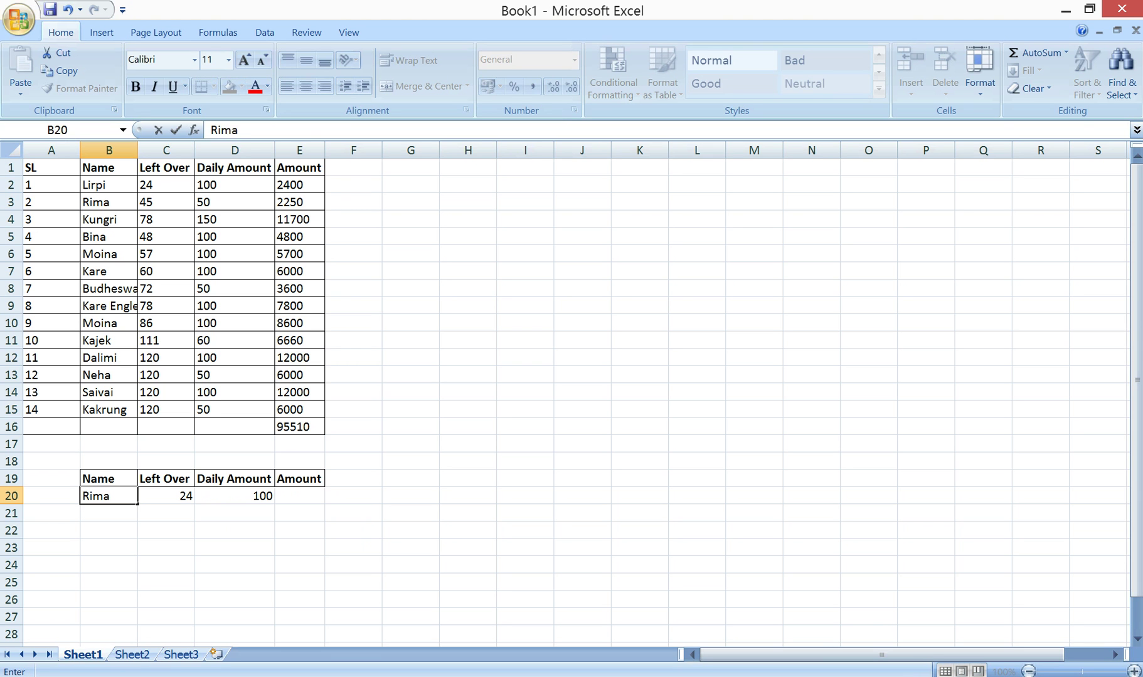
{"action": "key", "text": "Return"}
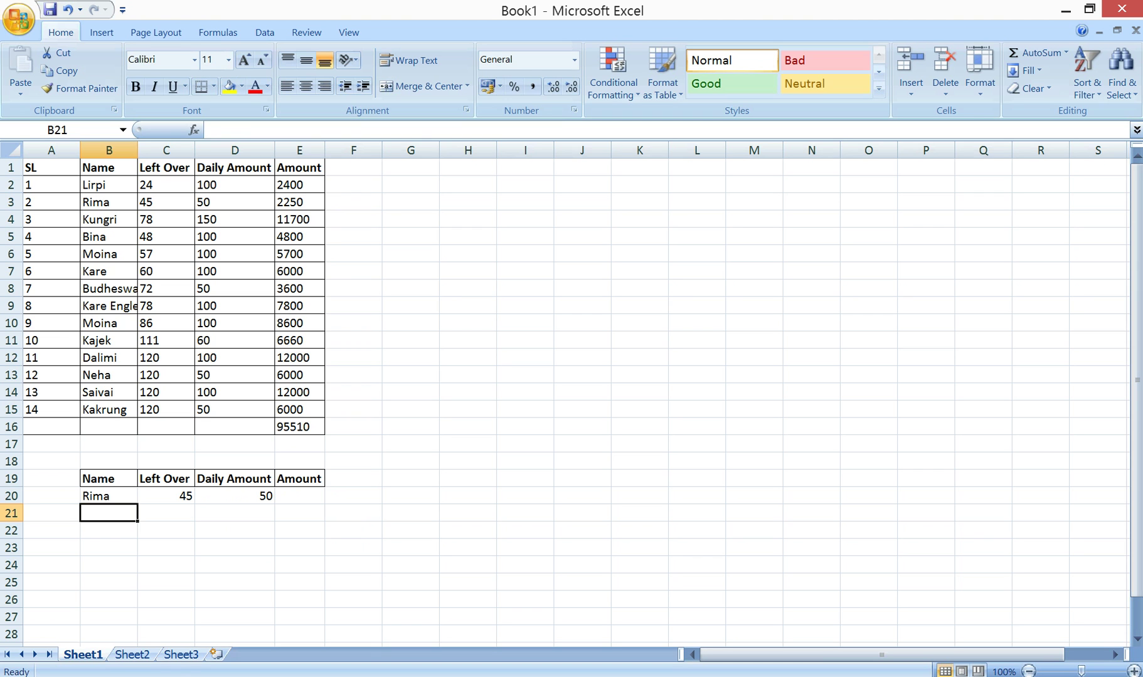
{"action": "left_click", "coordinate": [300, 496]}
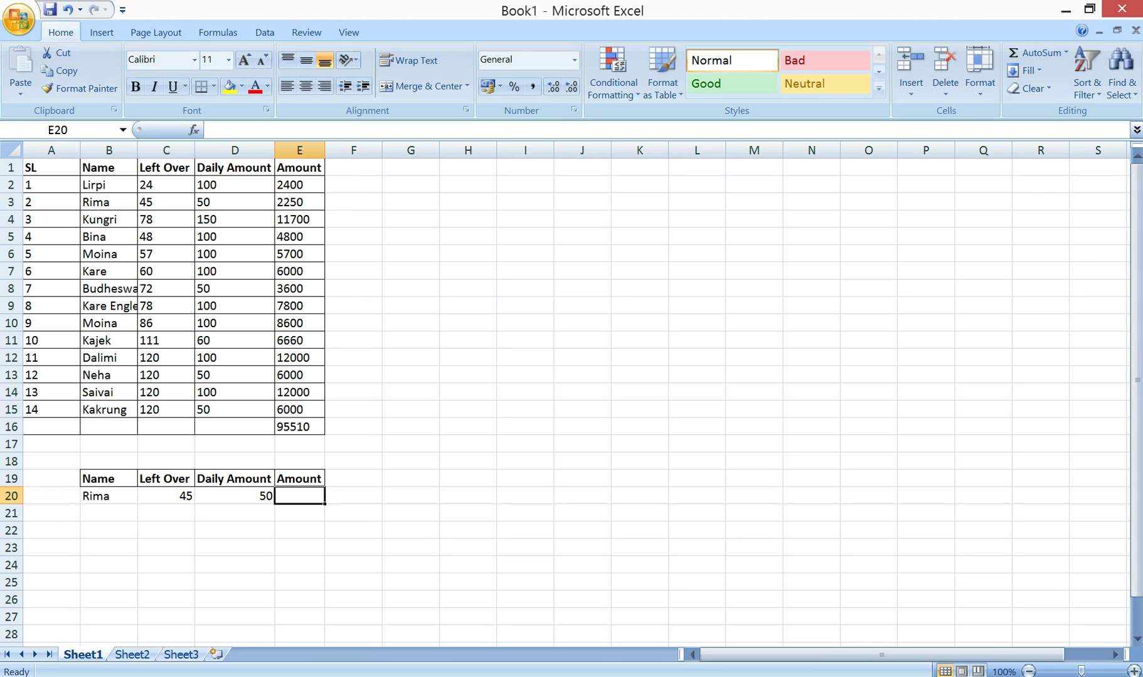
Enter =vlookup(B20,B2:E16,4,0) in E20, returning an Amount of 2250.
{"action": "type", "text": "="}
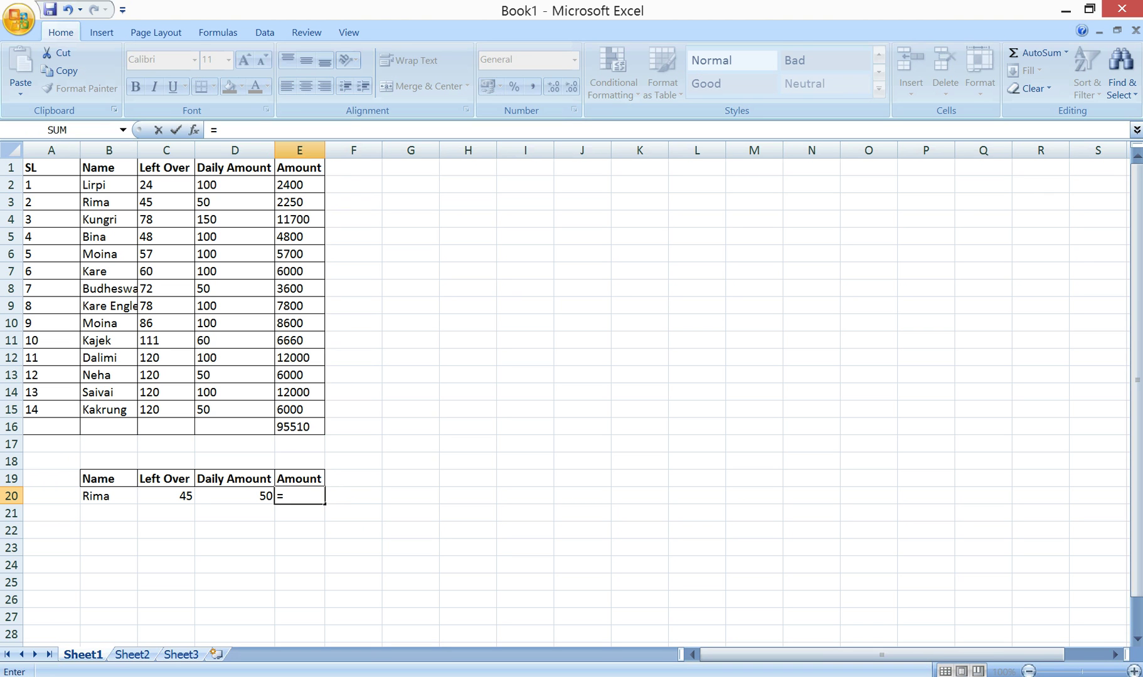
{"action": "type", "text": "vl"}
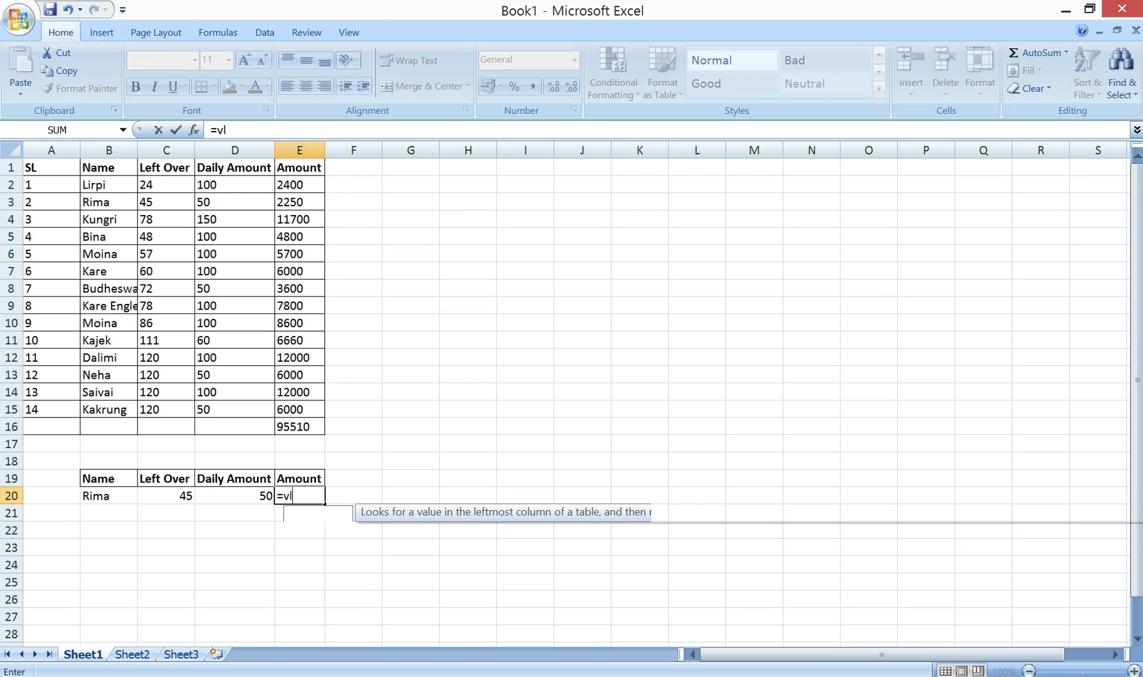
{"action": "type", "text": "ookup("}
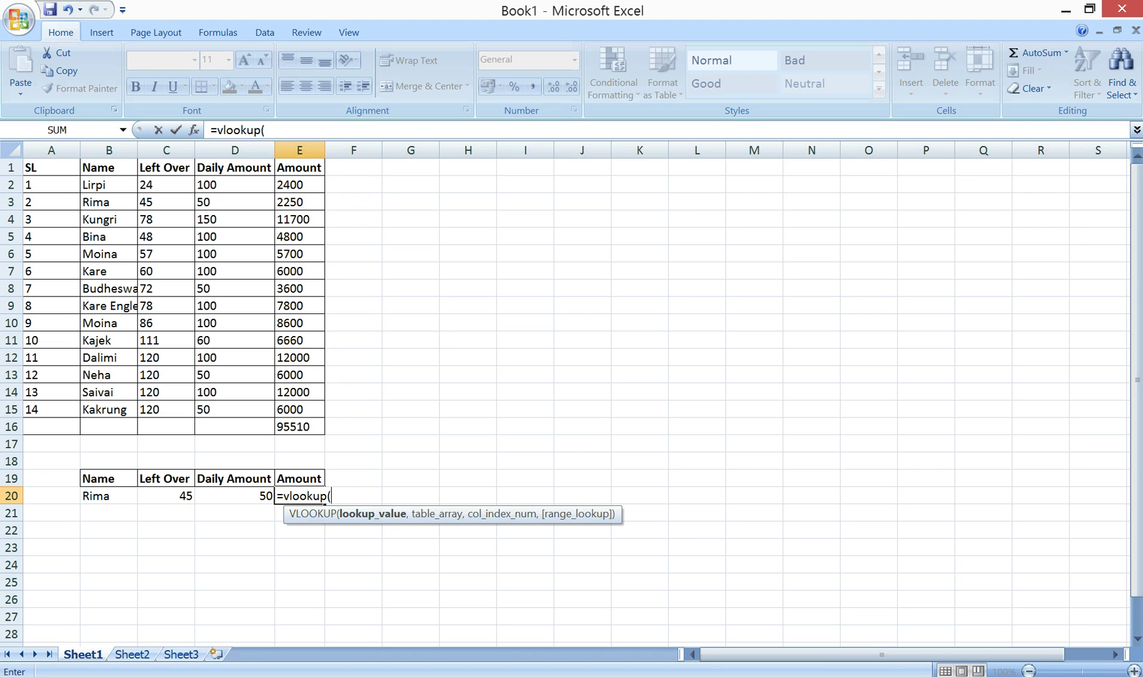
{"action": "left_click", "coordinate": [108, 496]}
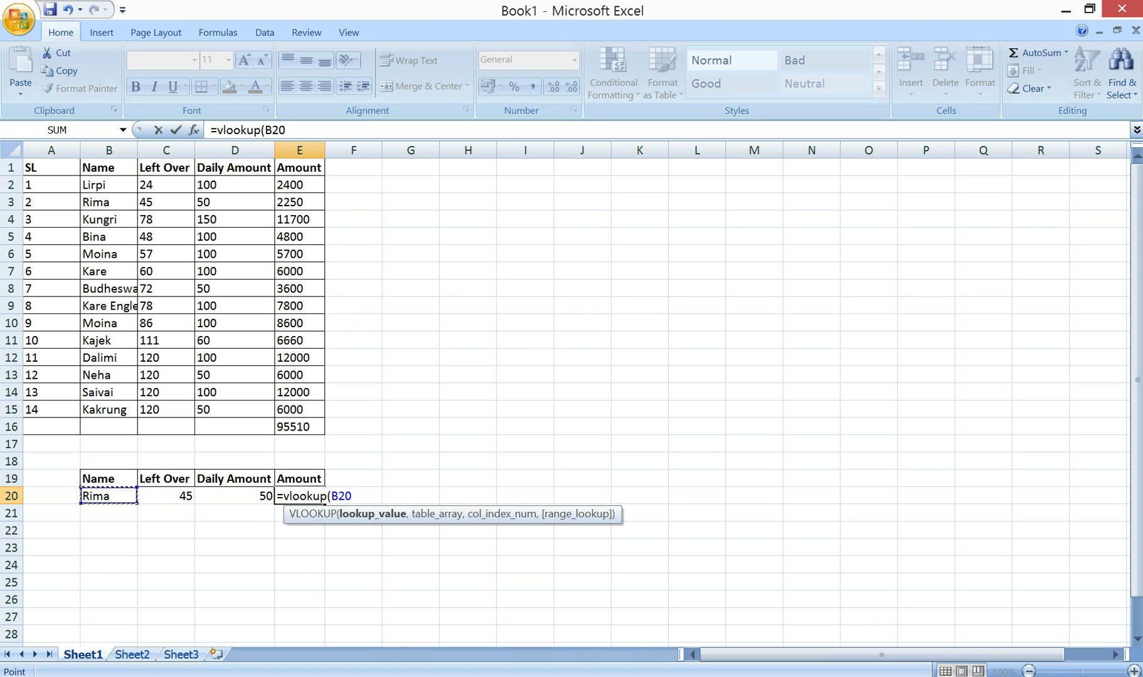
{"action": "type", "text": ","}
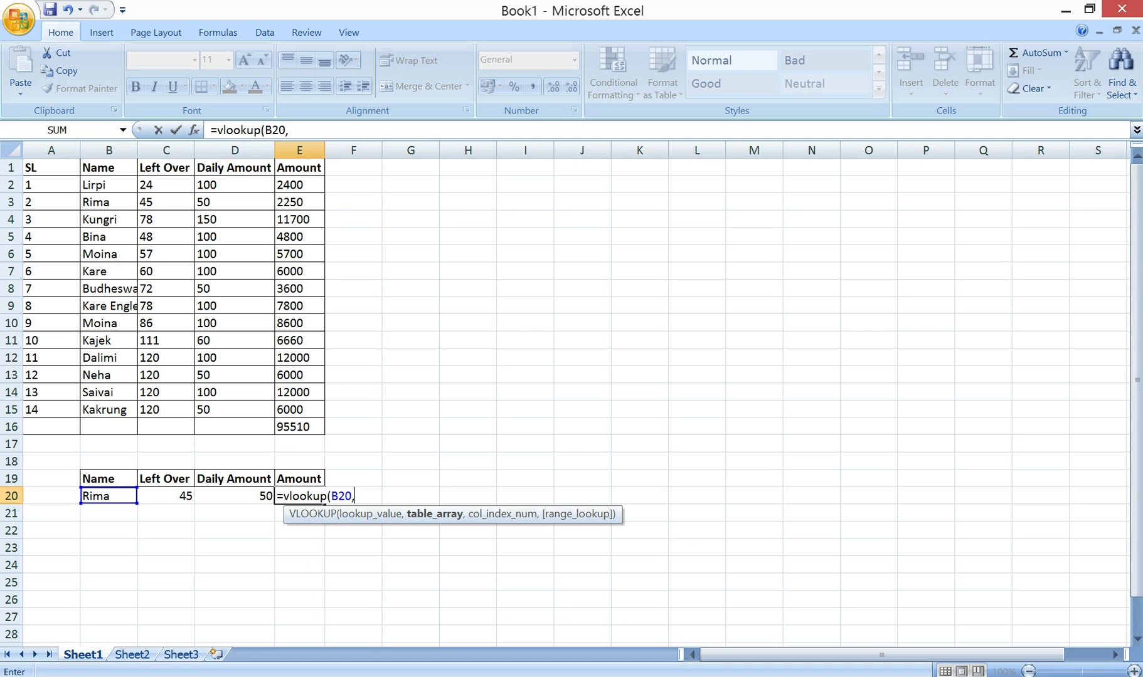
{"action": "mouse_move", "coordinate": [101, 185]}
{"action": "left_mouse_down"}
{"action": "mouse_move", "coordinate": [317, 273]}
{"action": "mouse_move", "coordinate": [272, 191]}
{"action": "mouse_move", "coordinate": [324, 191]}
{"action": "mouse_move", "coordinate": [323, 433]}
{"action": "left_mouse_up"}
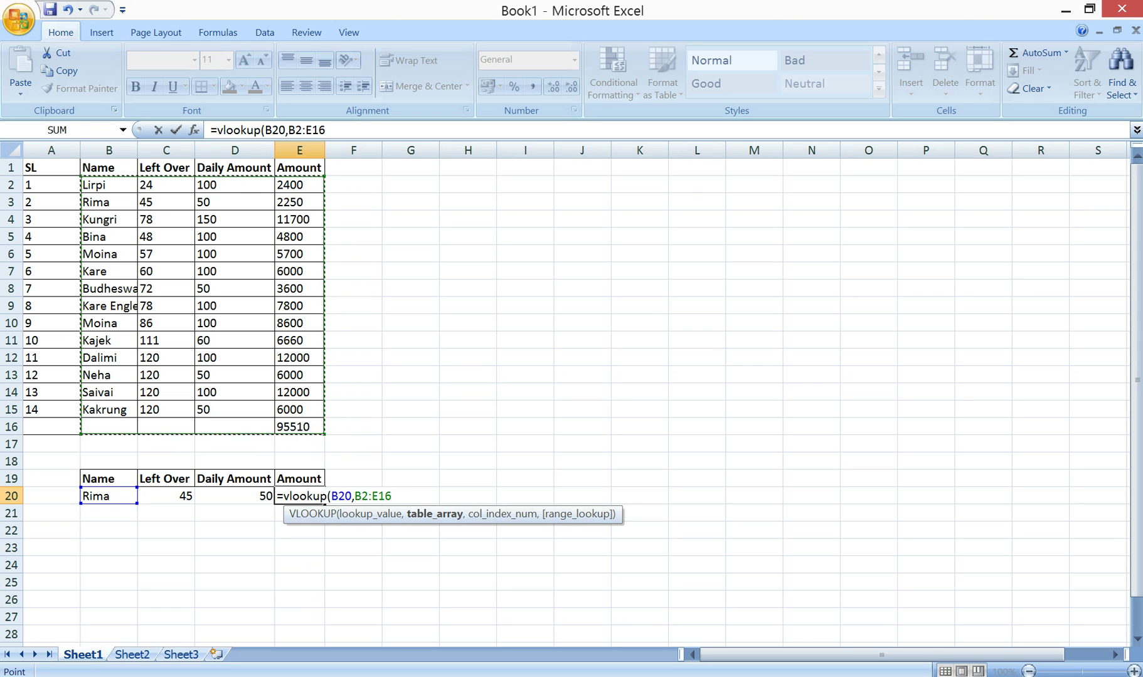
{"action": "type", "text": ","}
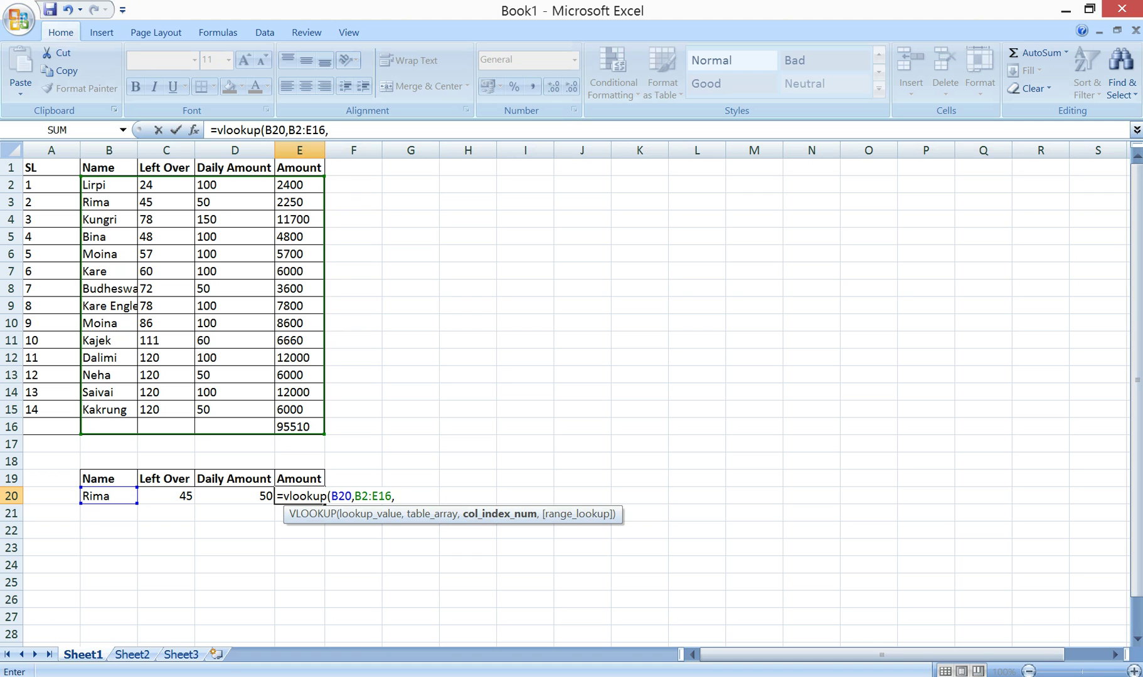
{"action": "type", "text": "4"}
{"action": "type", "text": ",0"}
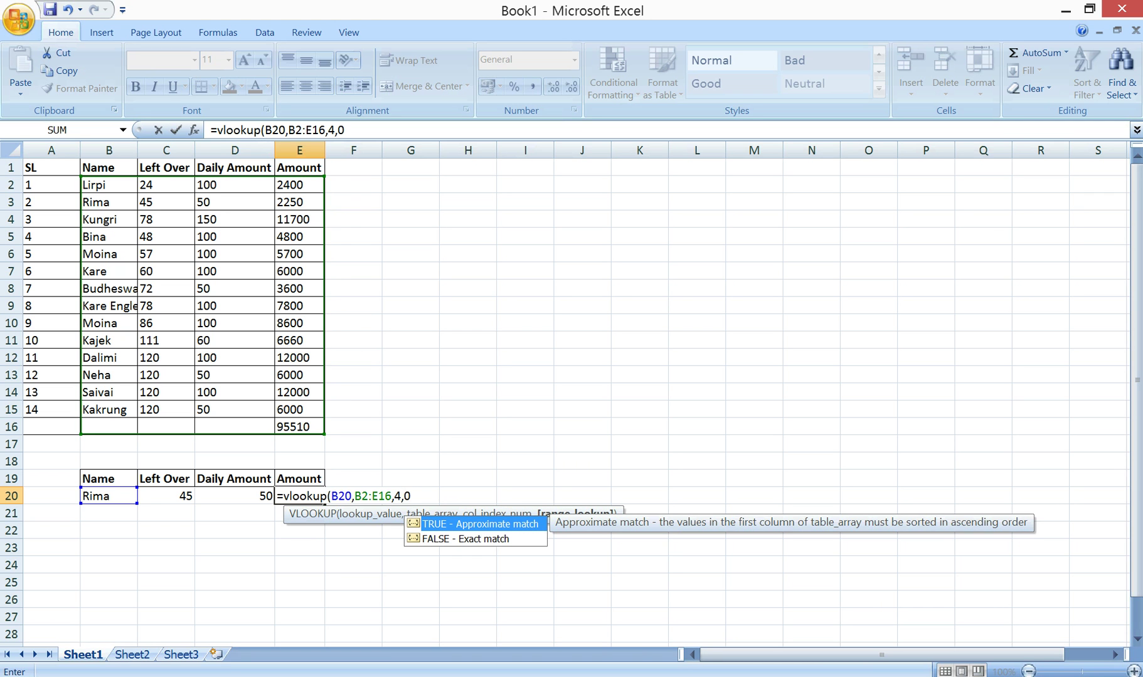
{"action": "type", "text": ")"}
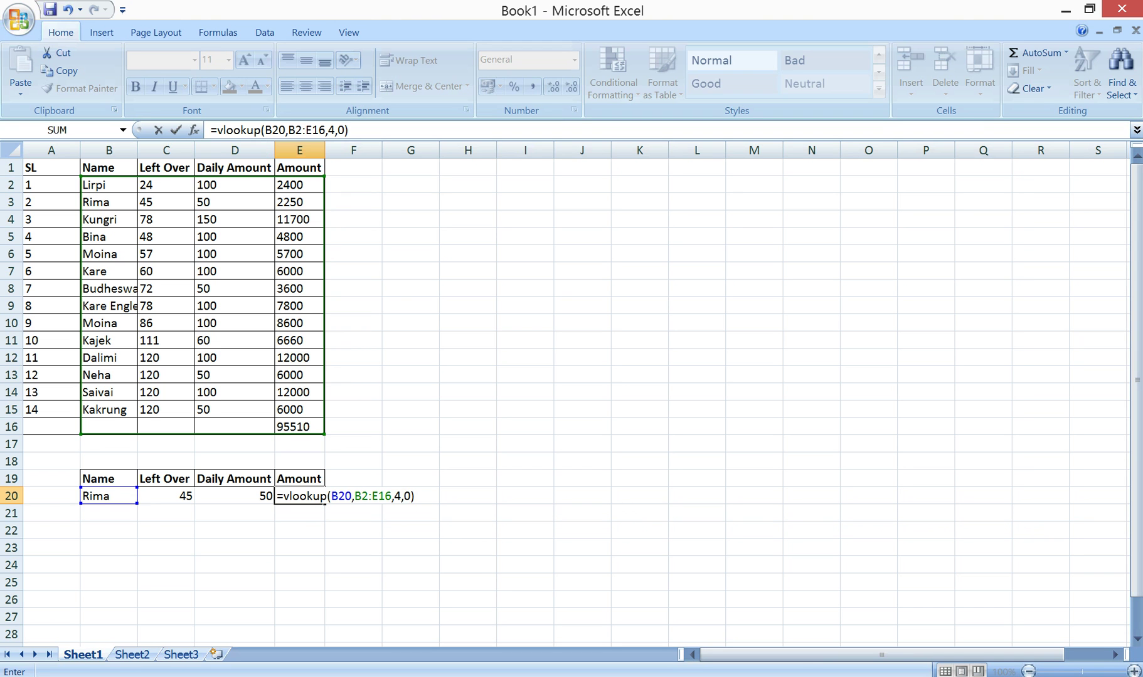
{"action": "key", "text": "Return"}
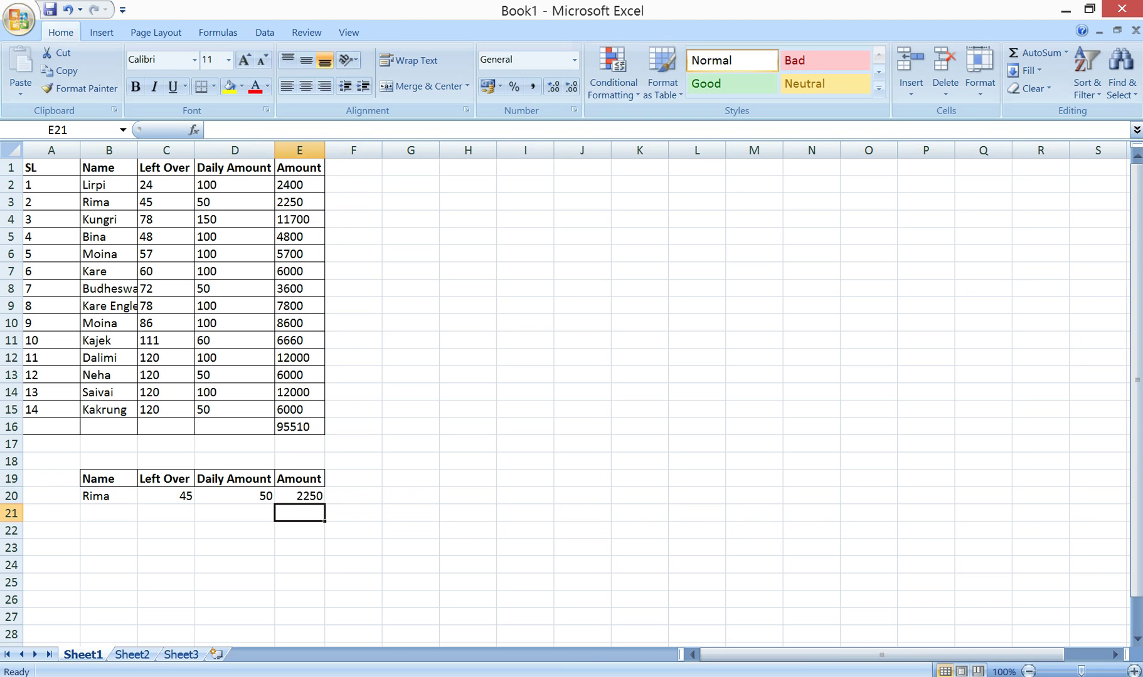
Review the lookup row cells, including the Amount formula in E20.
{"action": "left_click", "coordinate": [299, 495]}
{"action": "left_click", "coordinate": [166, 495]}
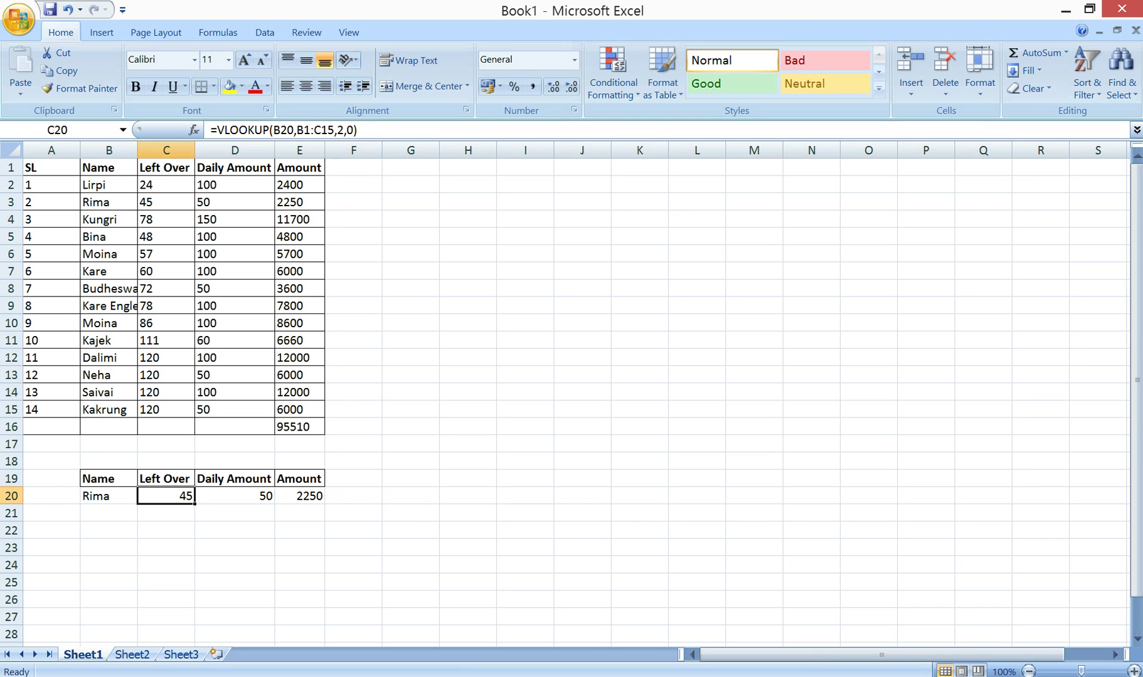
{"action": "left_click", "coordinate": [108, 496]}
{"action": "left_click", "coordinate": [166, 496]}
{"action": "left_click", "coordinate": [109, 496]}
{"action": "left_click", "coordinate": [52, 495]}
{"action": "left_click", "coordinate": [108, 495]}
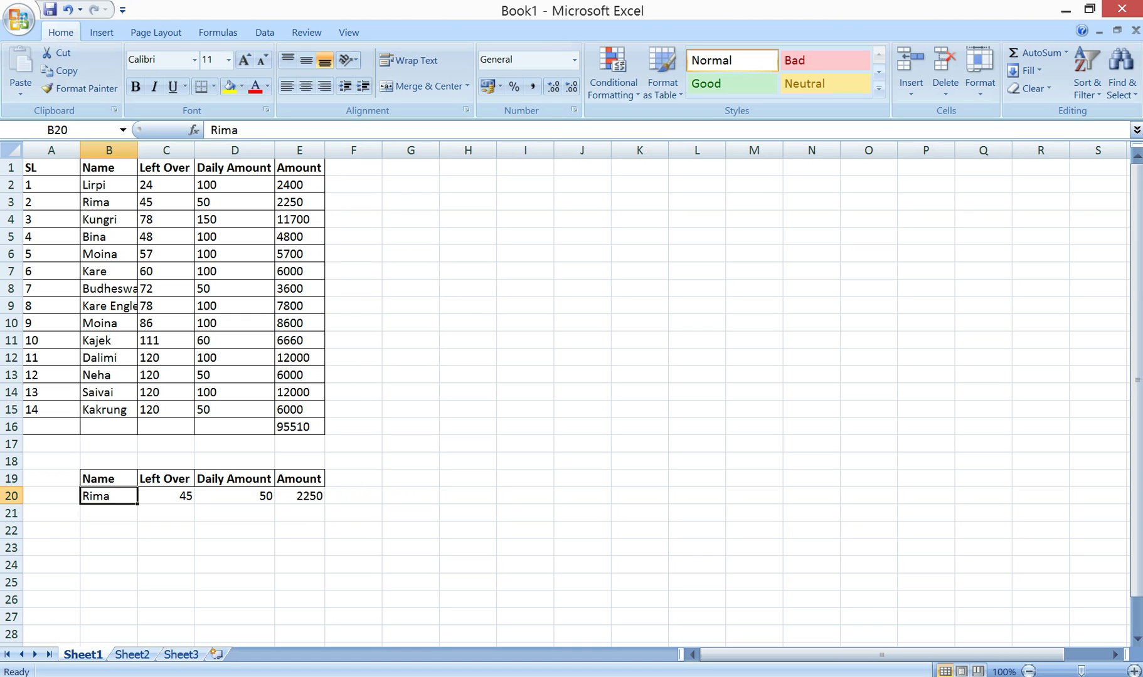
Copy the name from B5 into B20 to test the lookups.
{"action": "left_click", "coordinate": [108, 236]}
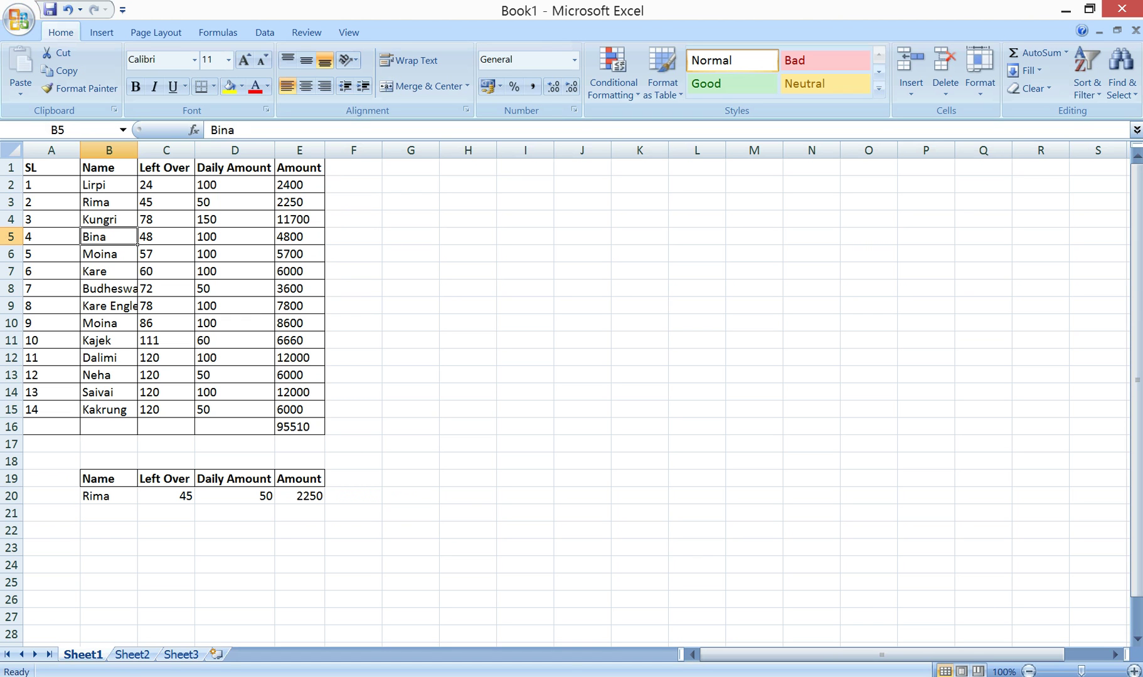
{"action": "key", "text": "ctrl+c"}
{"action": "left_click", "coordinate": [108, 496]}
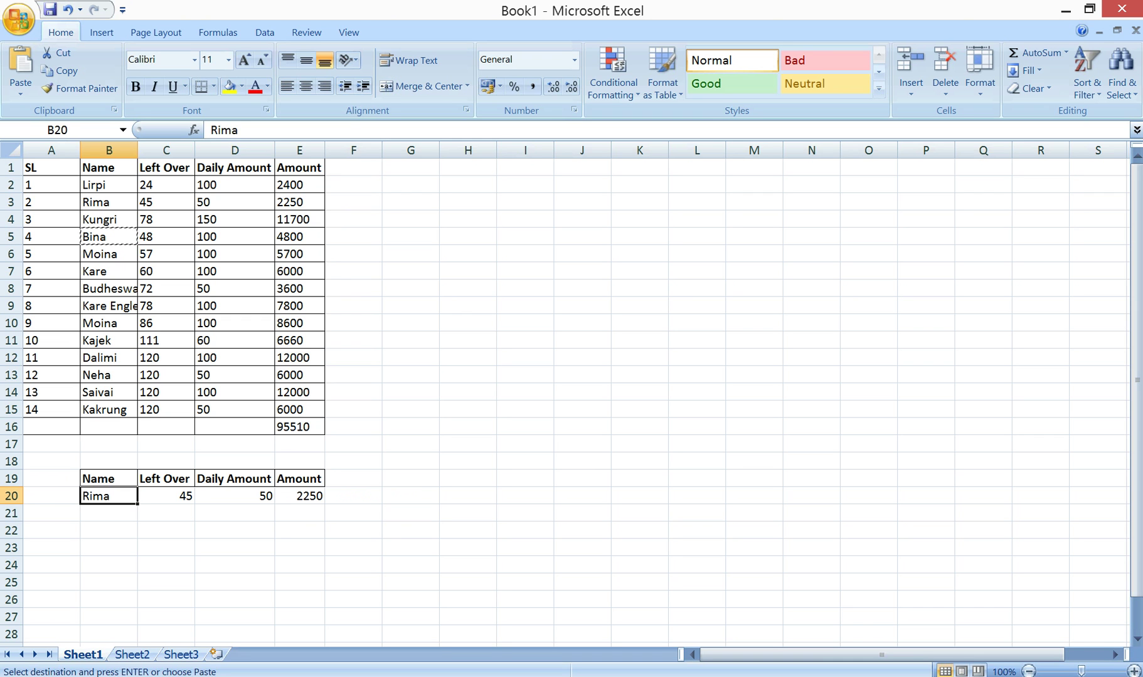
{"action": "key", "text": "ctrl+v"}
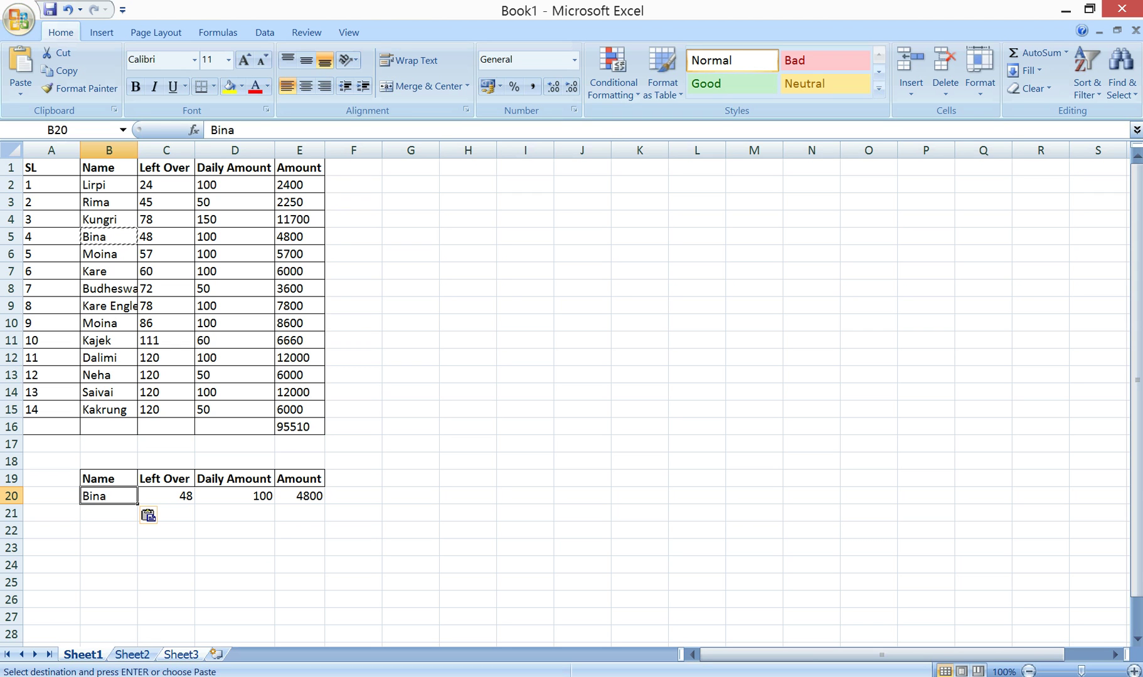
Clear B20 so Left Over, Daily Amount and Amount all show #N/A.
{"action": "left_click", "coordinate": [235, 548]}
{"action": "left_click", "coordinate": [108, 495]}
{"action": "key", "text": "Delete"}
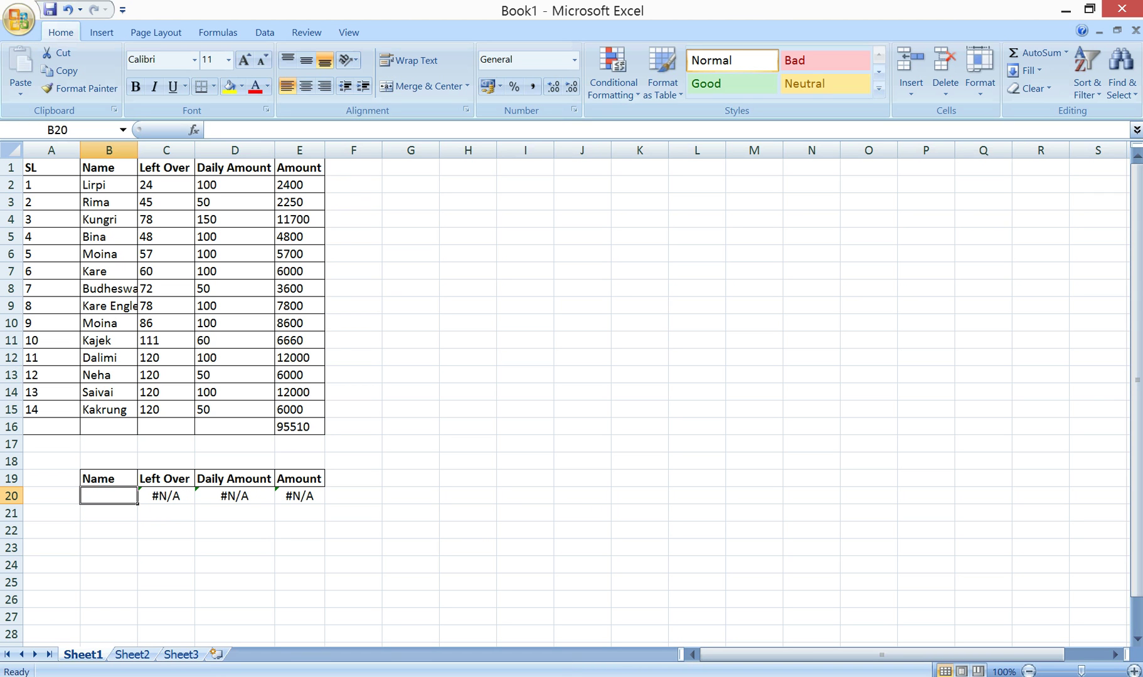
Copy the name in B10 into B20, making the lookups return 57, 100 and 5700.
{"action": "left_click", "coordinate": [108, 323]}
{"action": "key", "text": "ctrl+c"}
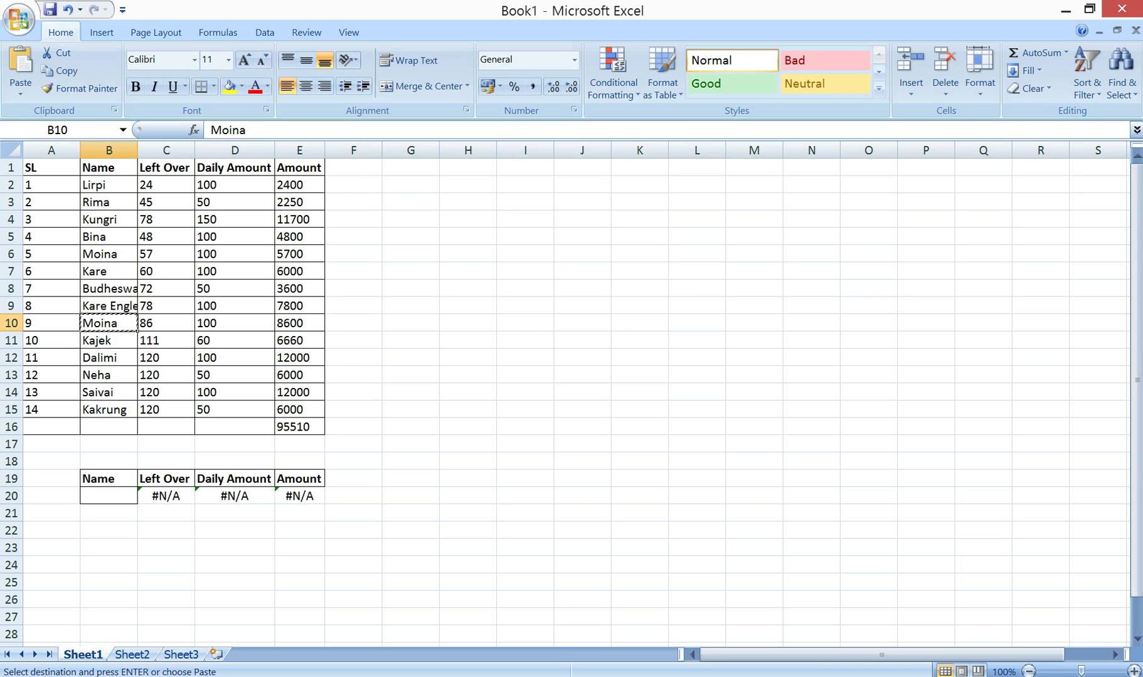
{"action": "left_click", "coordinate": [109, 496]}
{"action": "key", "text": "ctrl+v"}
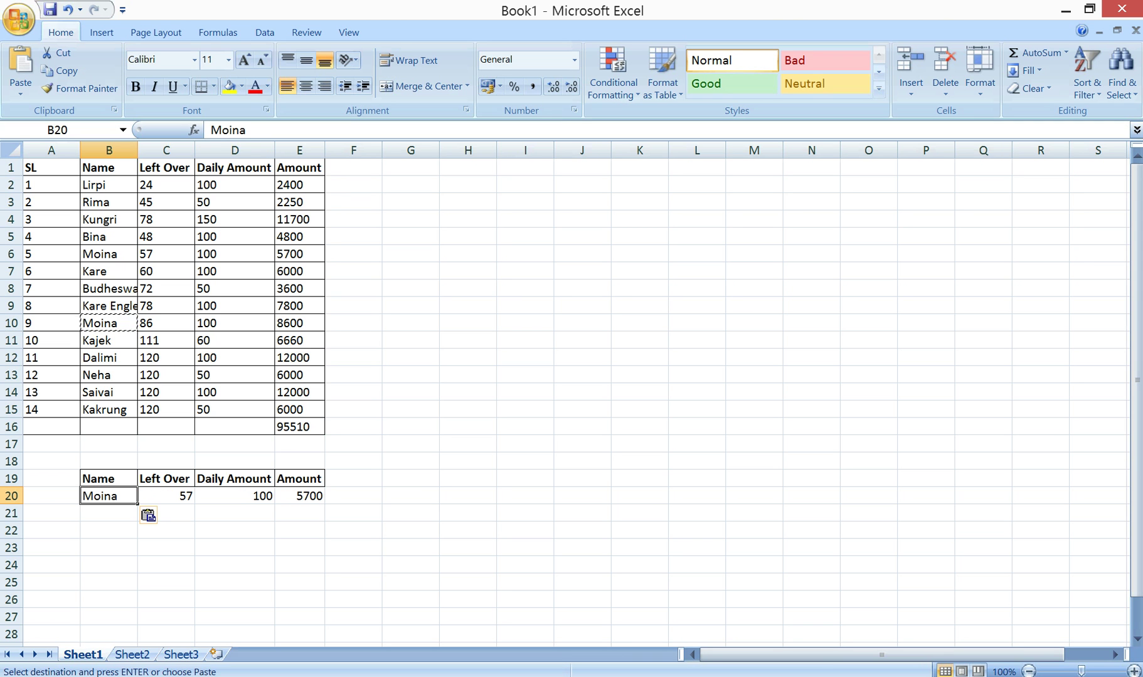
{"action": "left_click", "coordinate": [299, 547]}
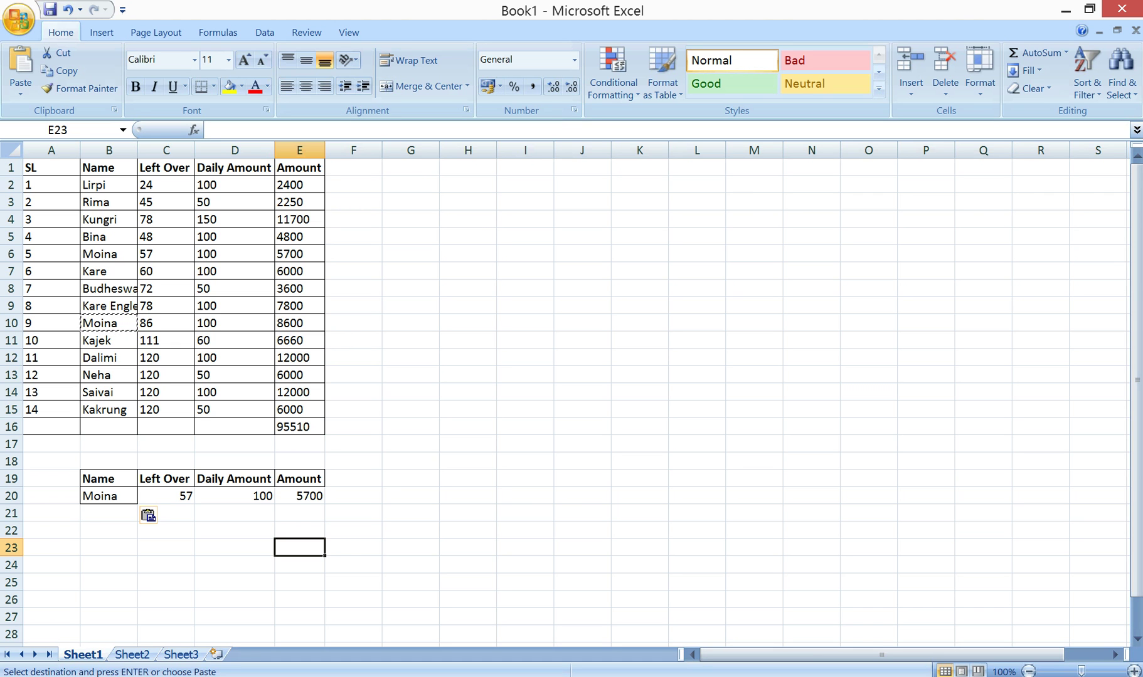
Inspect the C20 and D20 lookup formulas, then open the Airplane Ranway page in Chrome.
{"action": "left_click", "coordinate": [235, 513]}
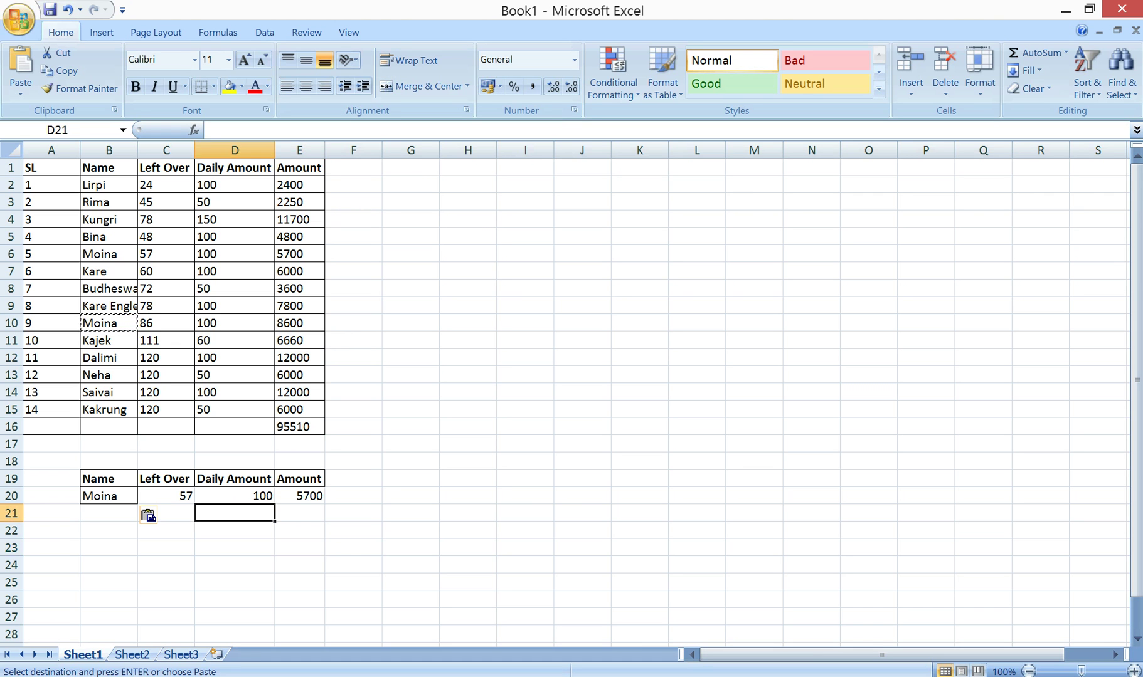
{"action": "left_click", "coordinate": [166, 496]}
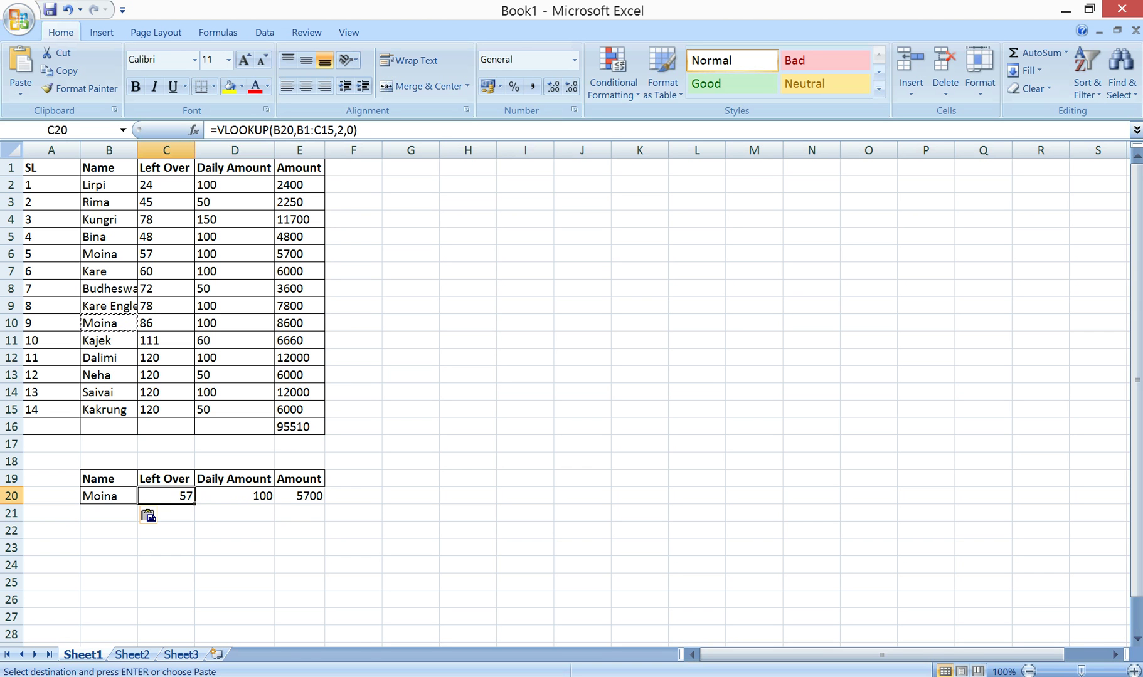
{"action": "left_click", "coordinate": [234, 495]}
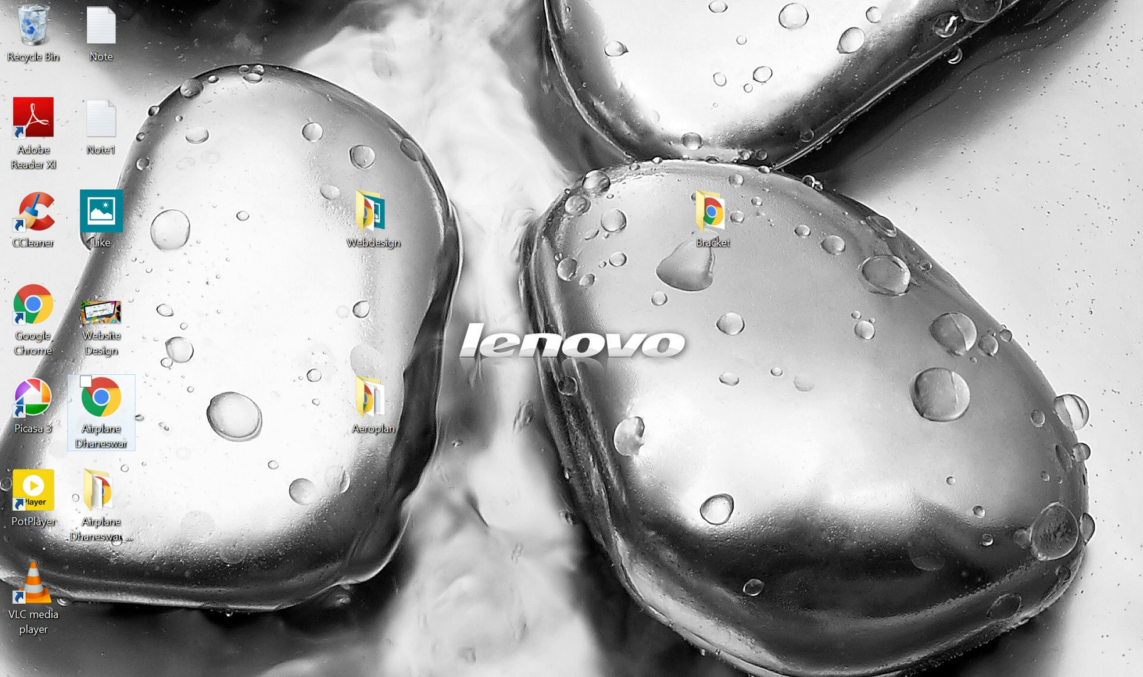
{"action": "double_click", "coordinate": [101, 401]}
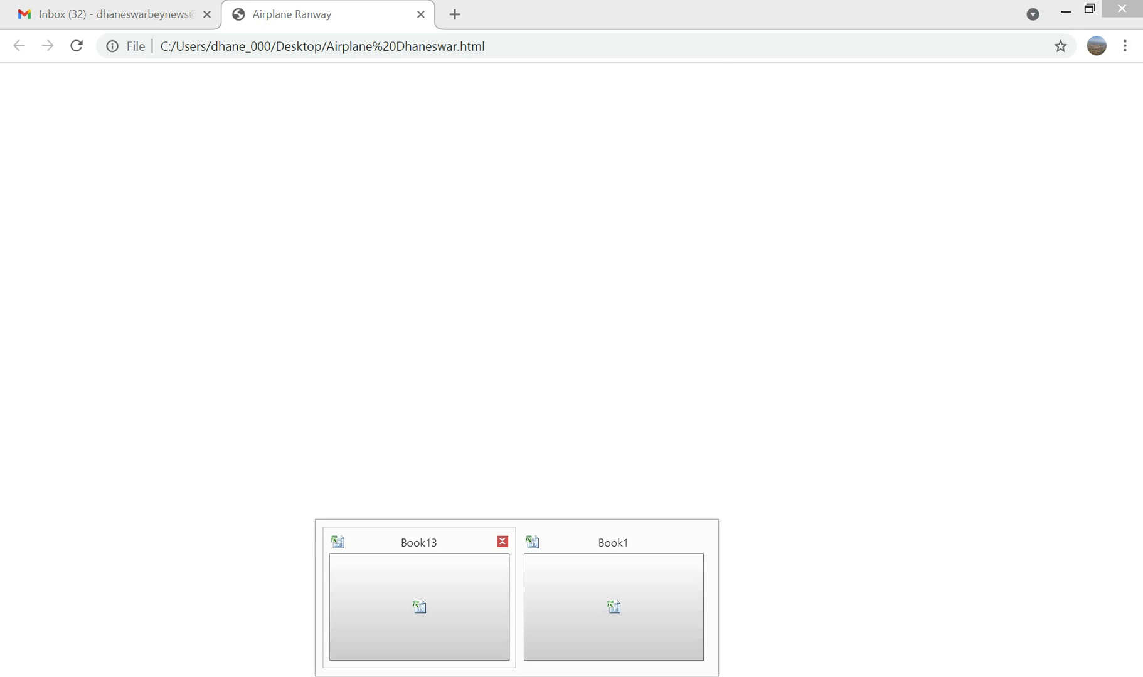
Deselect the table in Book13, then switch back to the Book1 workbook.
{"action": "left_click", "coordinate": [419, 607]}
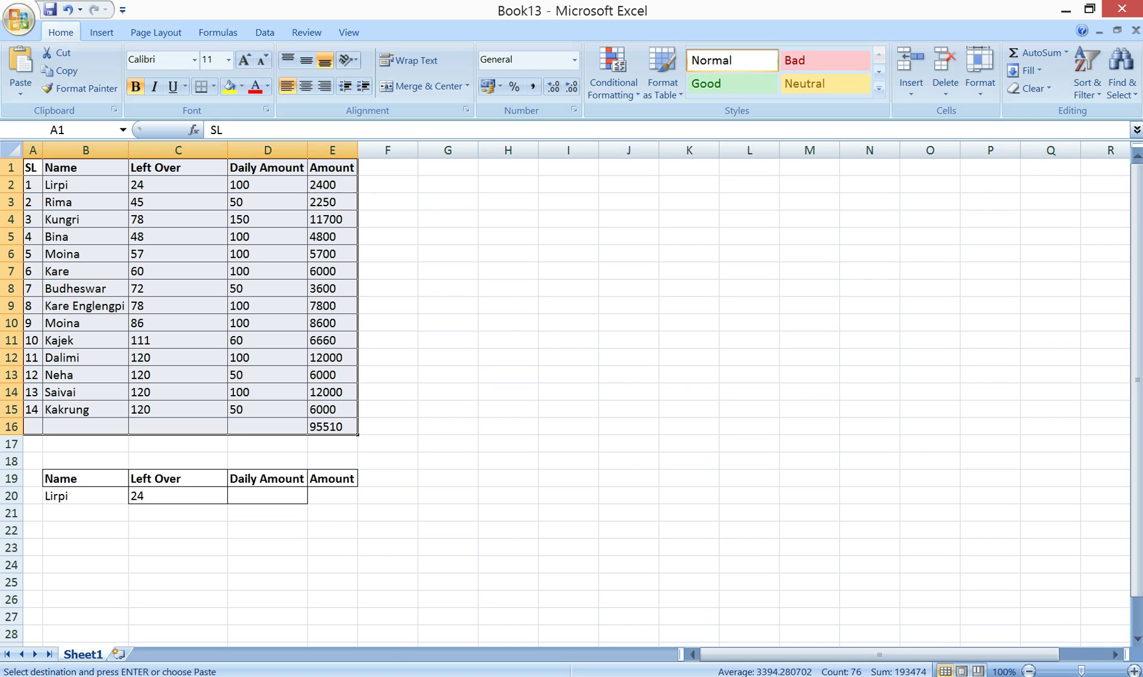
{"action": "left_click", "coordinate": [387, 478]}
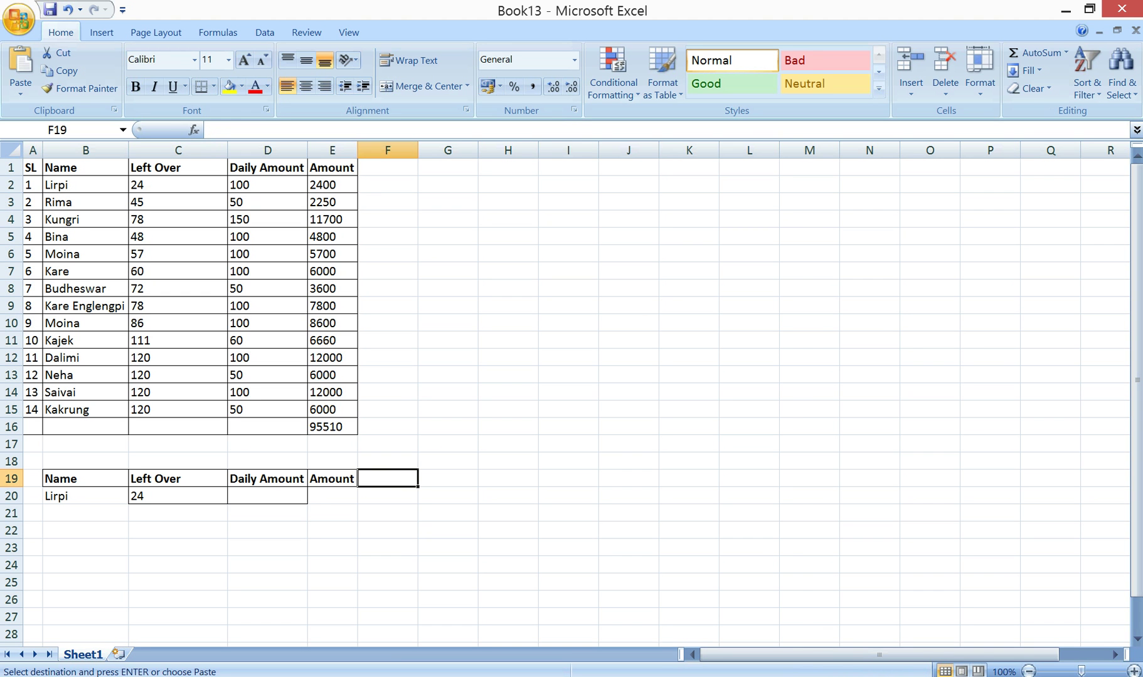
{"action": "key", "text": "alt+Tab"}
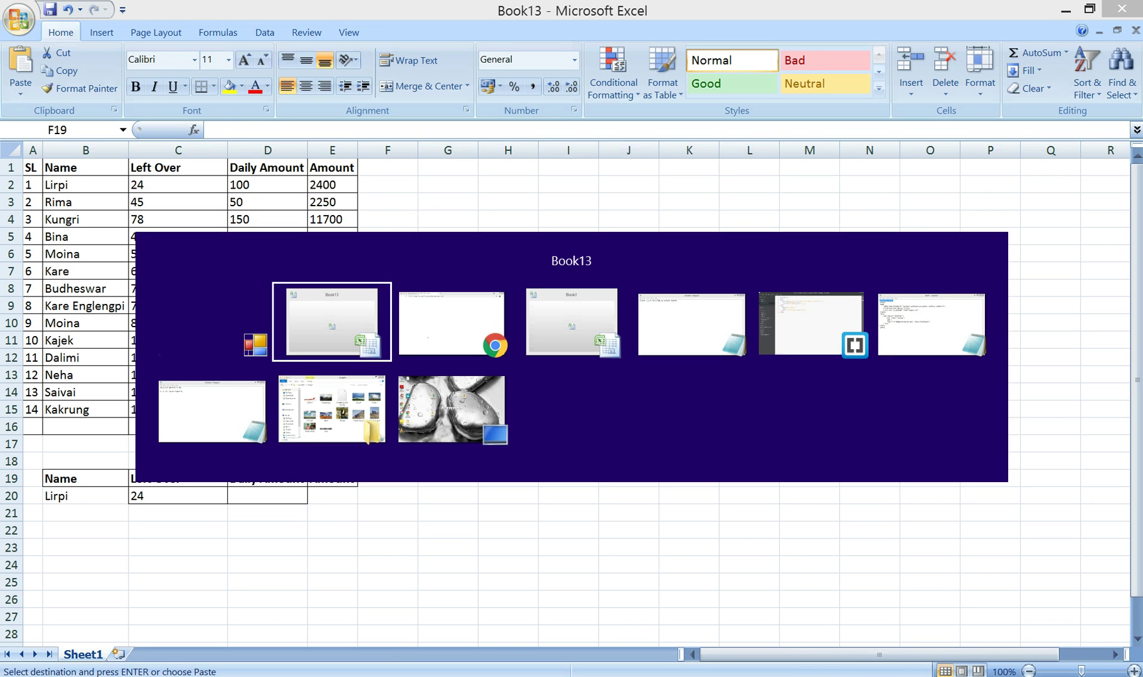
{"action": "key", "text": "Tab"}
{"action": "key", "text": "Tab"}
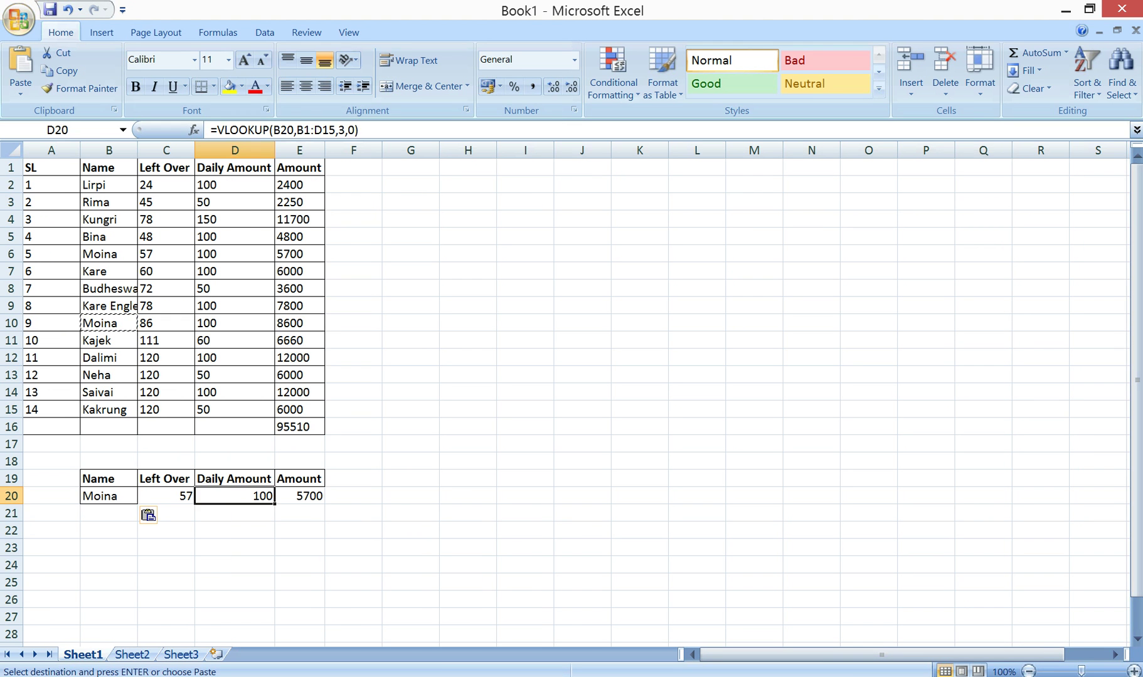
{"action": "left_click", "coordinate": [234, 564]}
Copy the name from B13 into lookup cell B20, giving 120, 50 and 6000.
{"action": "left_click", "coordinate": [108, 375]}
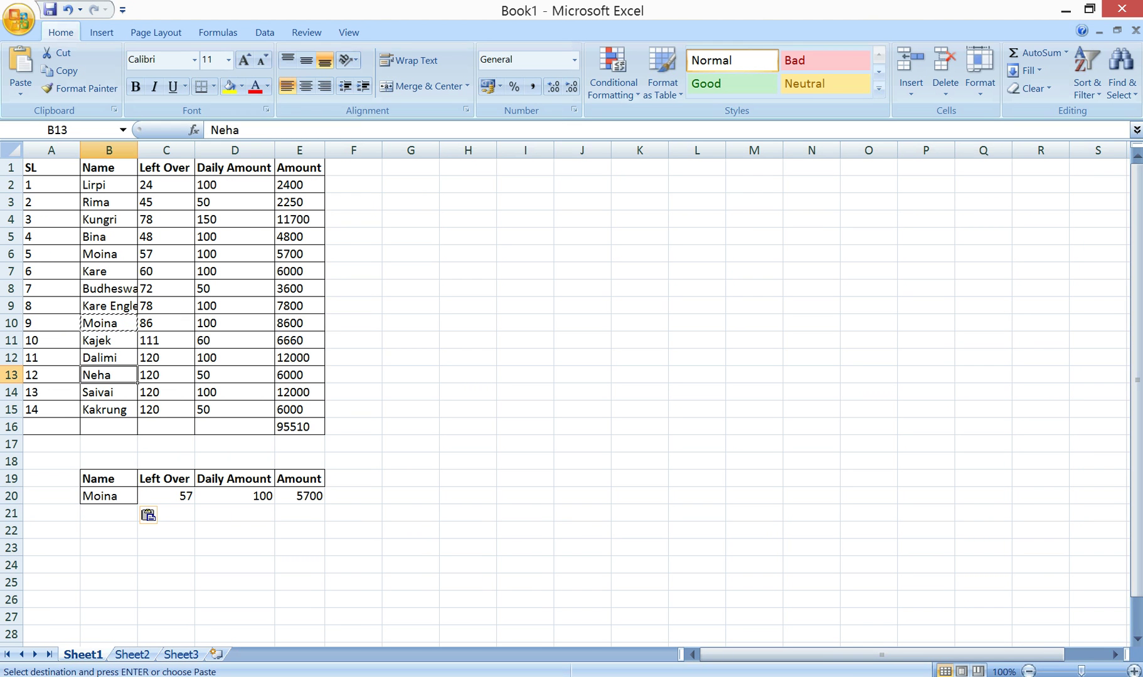
{"action": "key", "text": "ctrl+c"}
{"action": "left_click", "coordinate": [108, 496]}
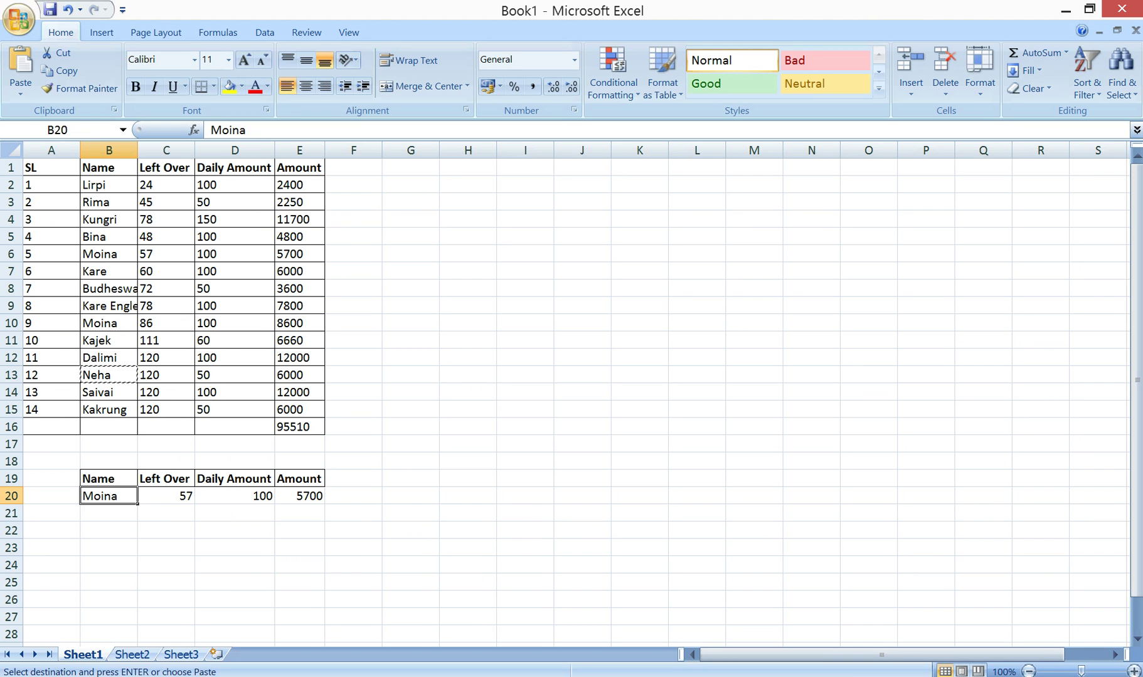
{"action": "key", "text": "ctrl+v"}
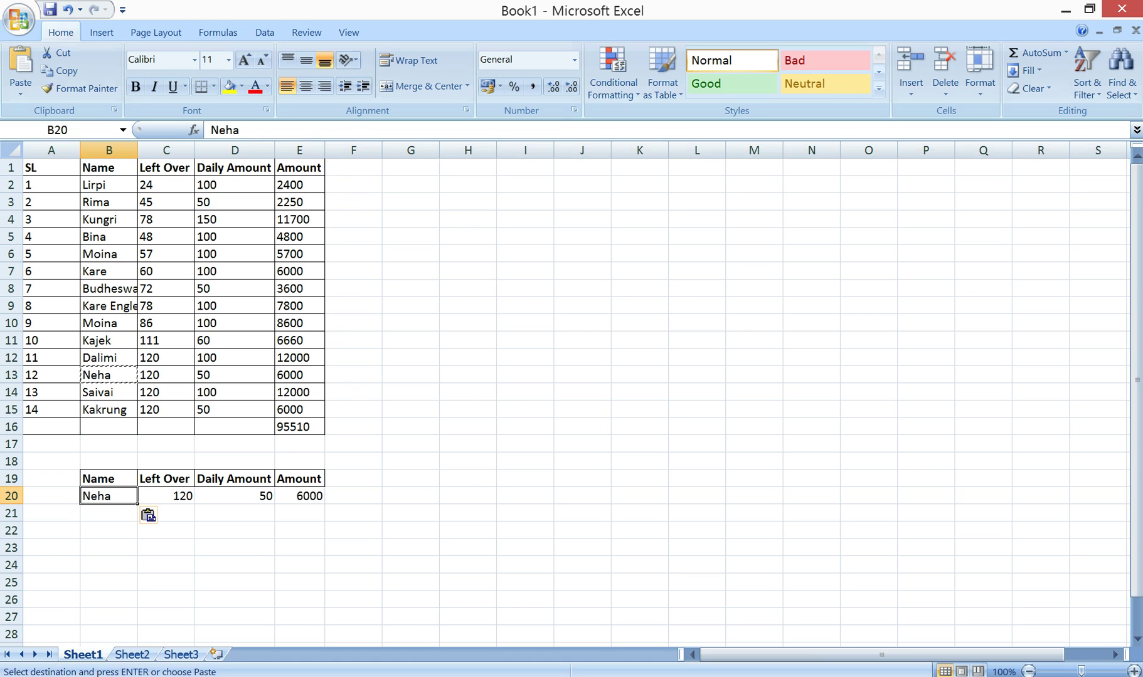